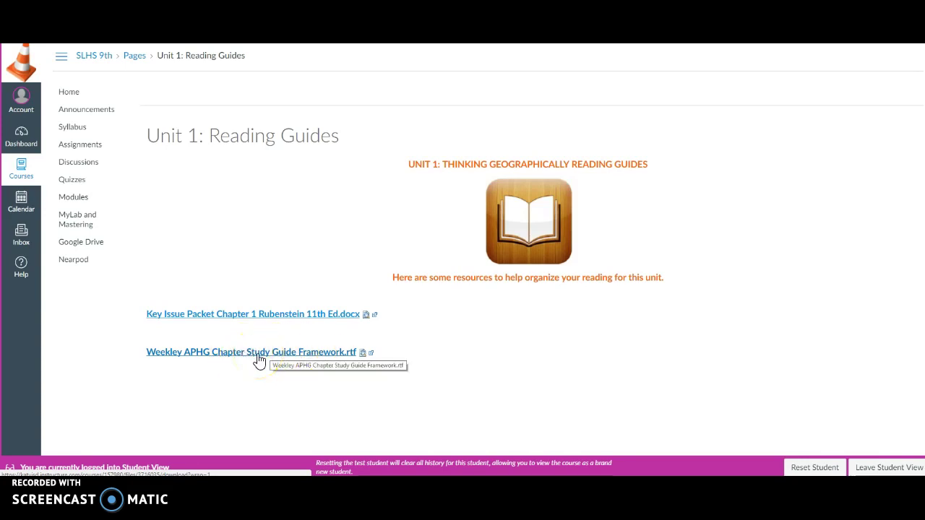
Step: Leave the Unit 1 Reading Guides page and open the Unit 1 Study Materials page
click(281, 352)
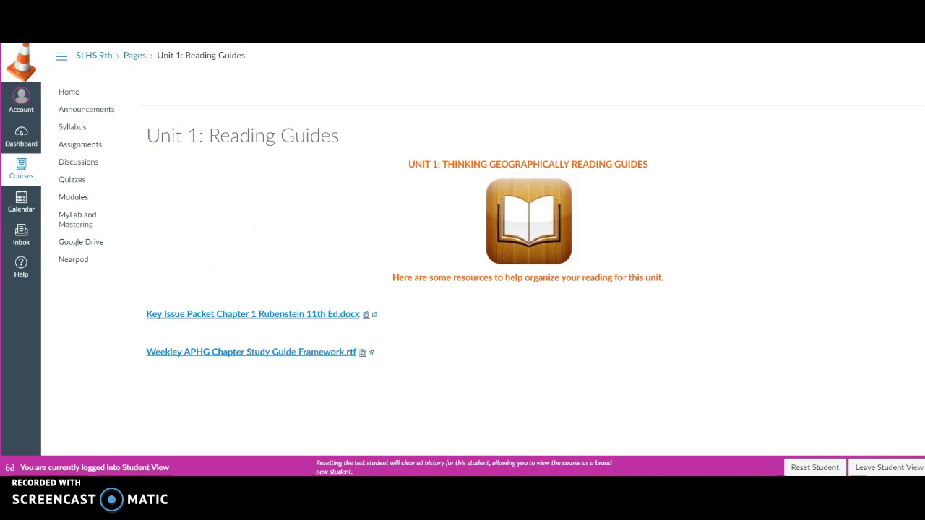
key(alt+Left)
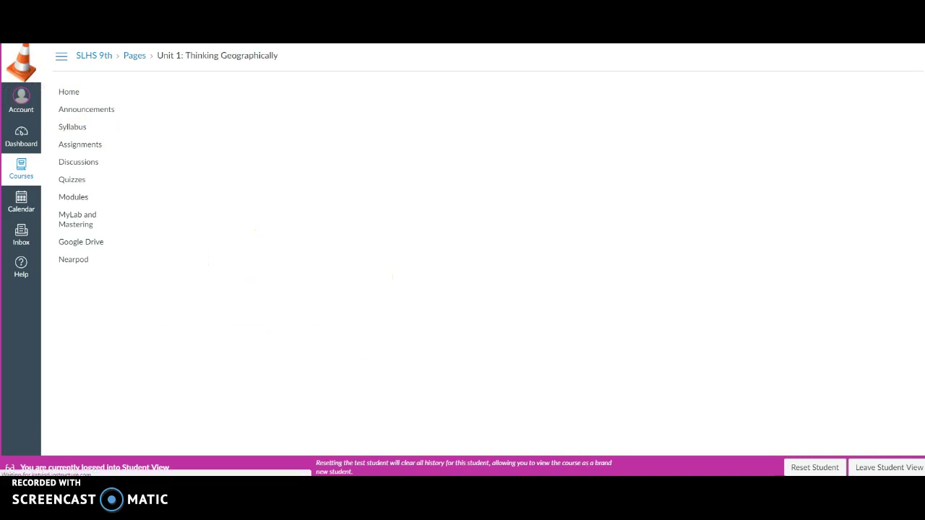
click(650, 355)
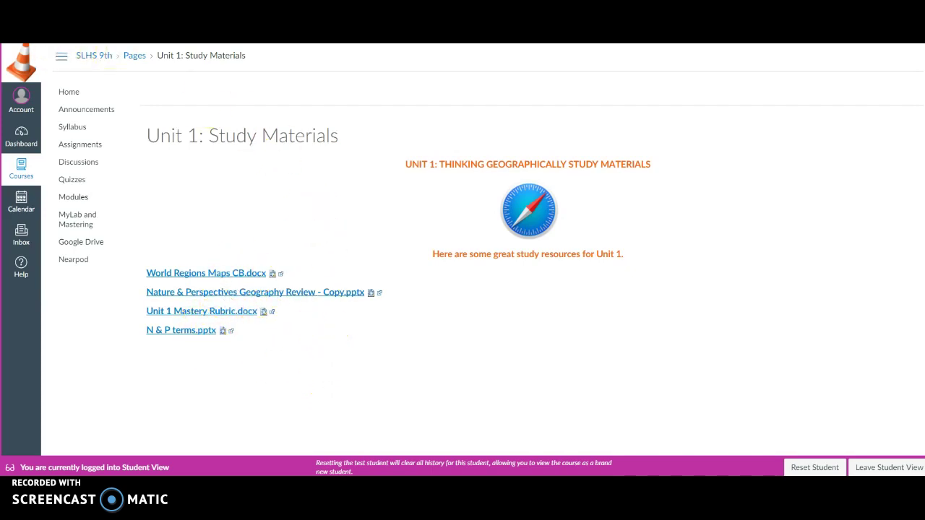
Step: Leave the study materials and open the discussion "Thinking Geographically Video 1 Harvard Call Me Maybe" from the Thinking Geographically Videos Module
key(alt+Left)
scroll(576, 310, down, 5)
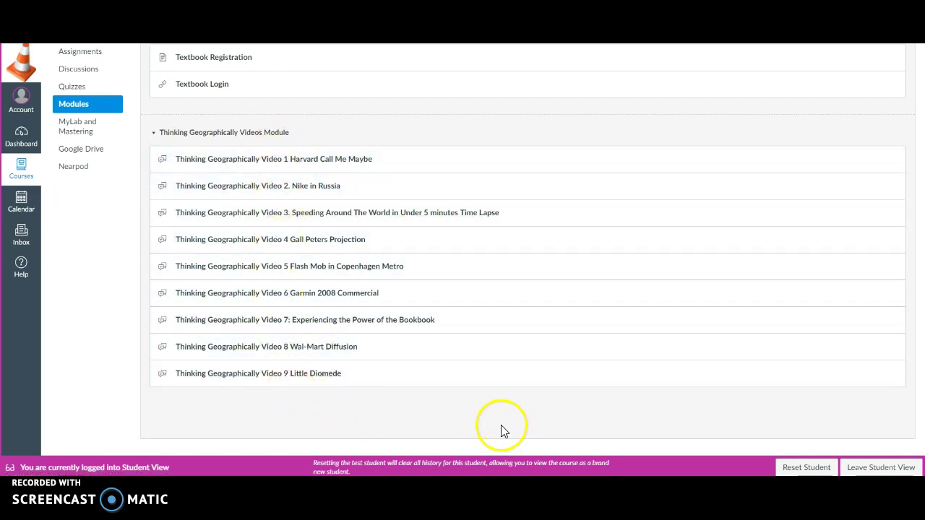
click(337, 161)
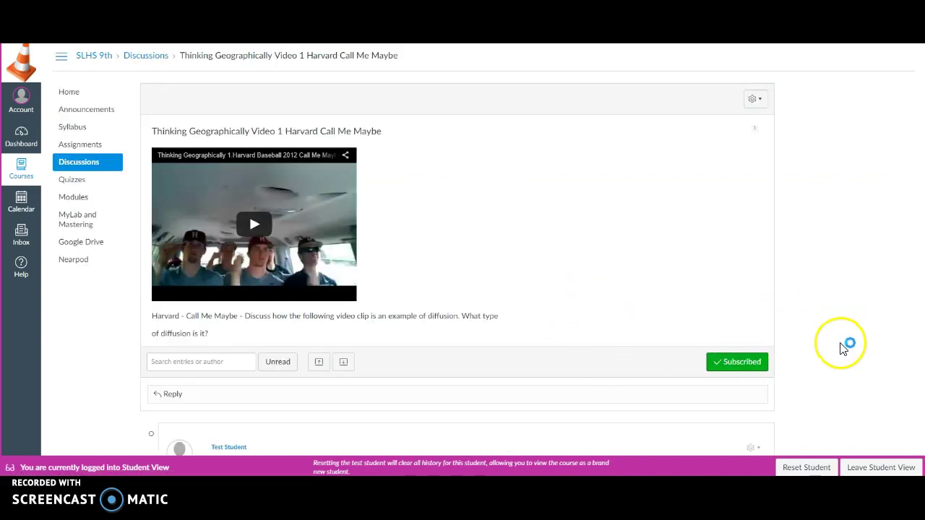
Step: Post the reply "I love APHG!" to the Harvard Call Me Maybe video discussion
scroll(837, 352, down, 3)
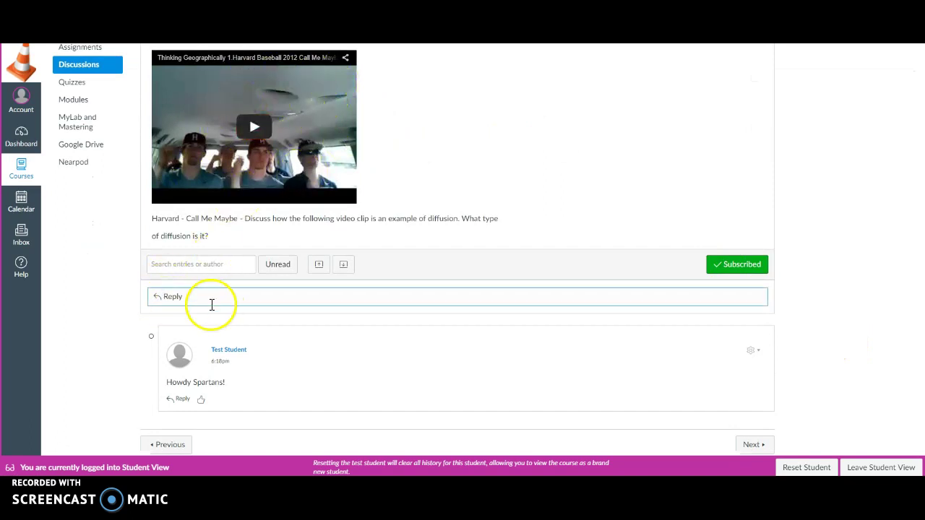
click(172, 299)
scroll(296, 340, down, 1)
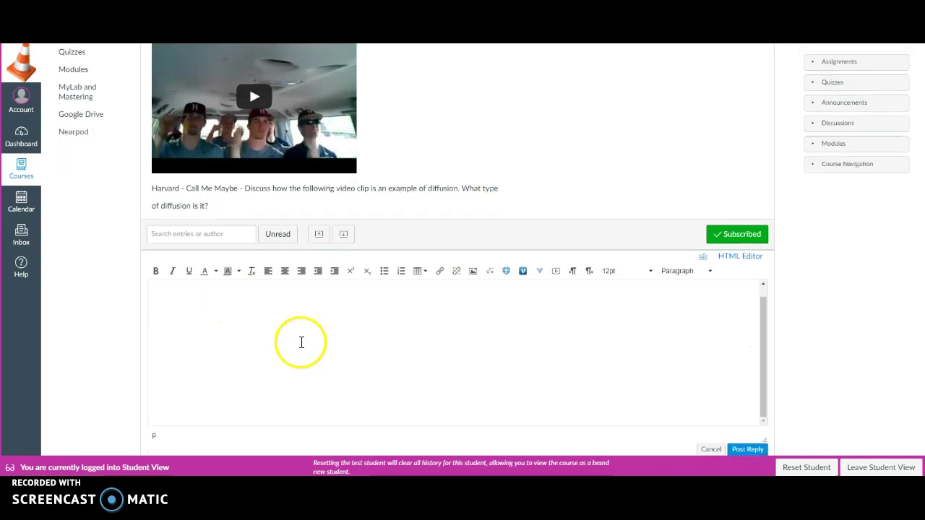
scroll(301, 342, down, 2)
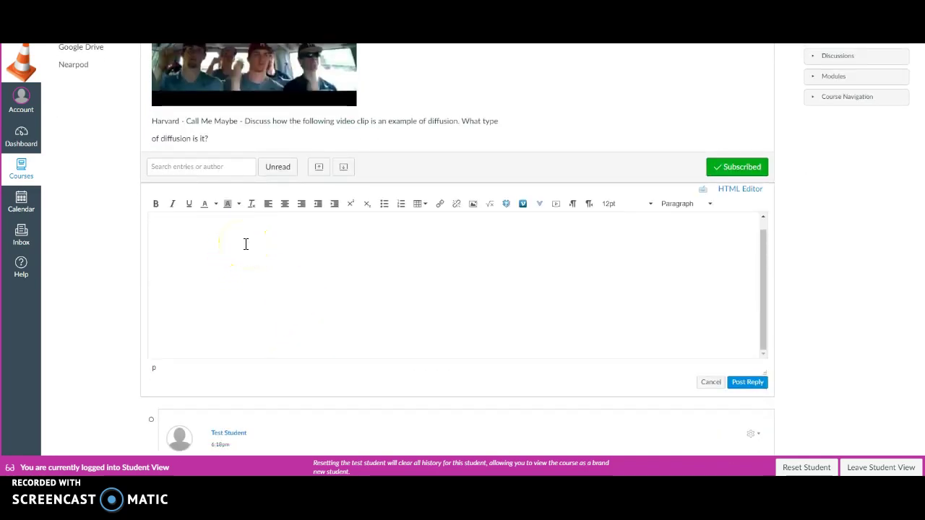
text(I love APHG!)
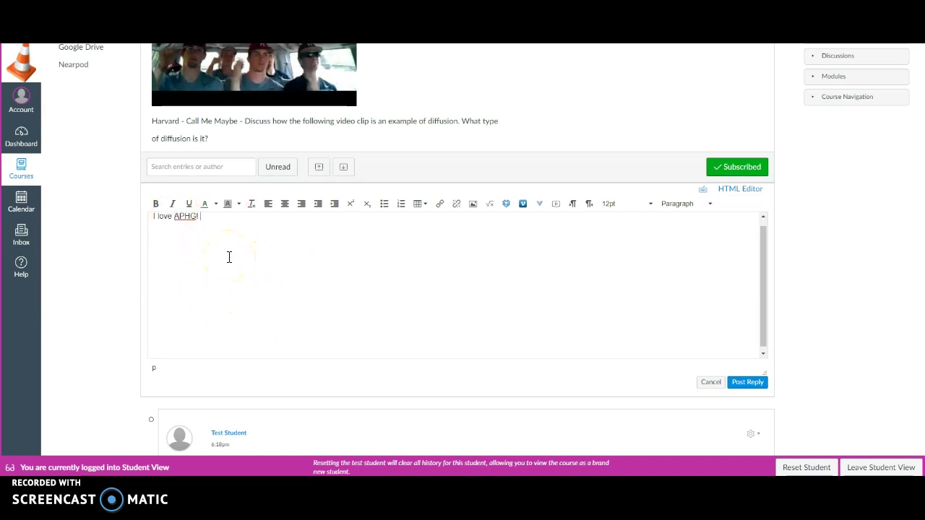
click(747, 382)
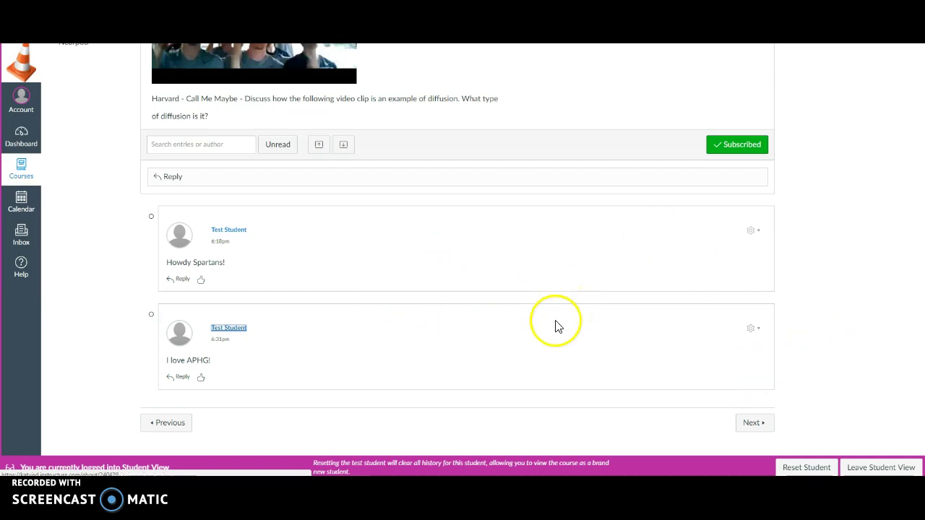
Step: Return to the course home page and open the AP Human Geography Resources page
scroll(555, 327, up, 5)
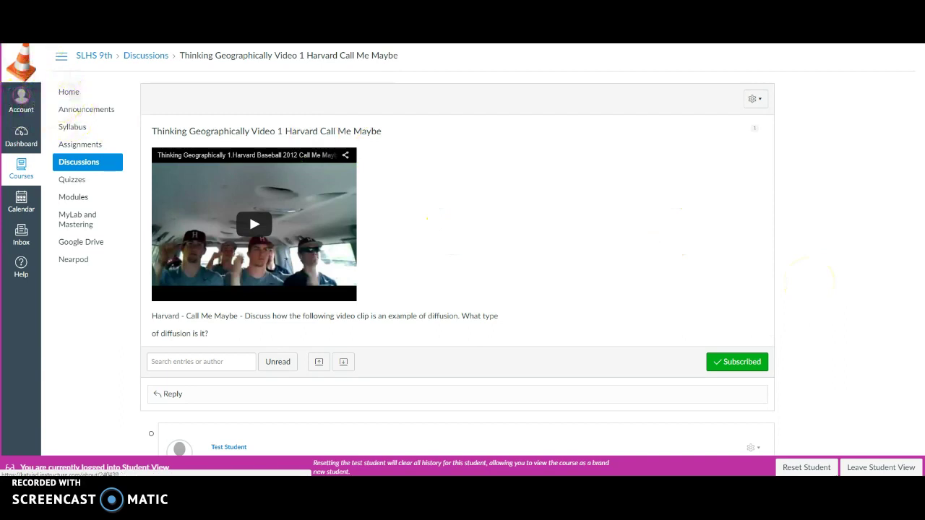
scroll(469, 250, down, 2)
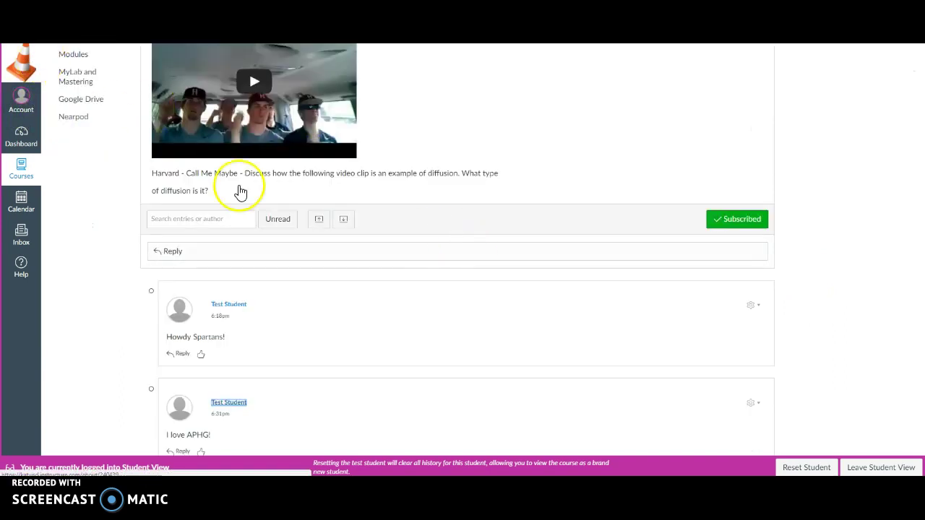
scroll(207, 265, up, 2)
click(53, 95)
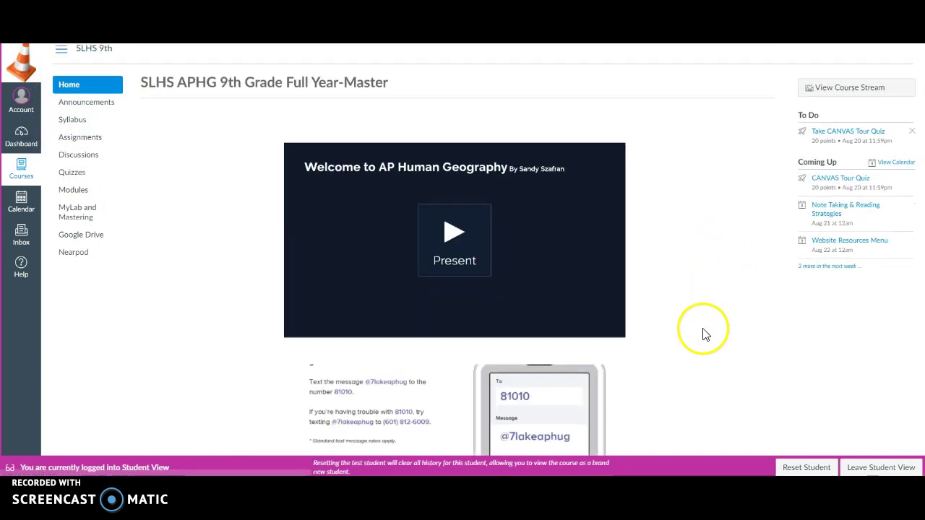
scroll(703, 333, down, 4)
scroll(705, 336, down, 1)
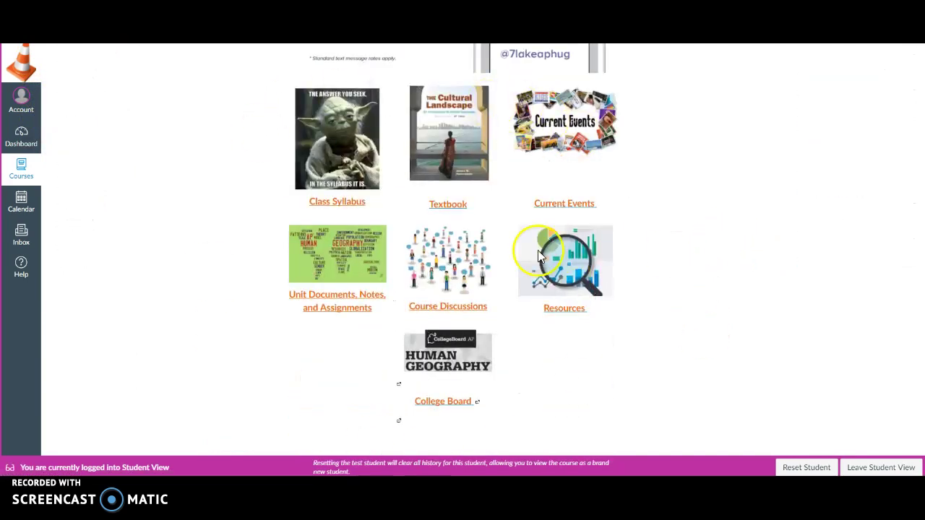
click(564, 316)
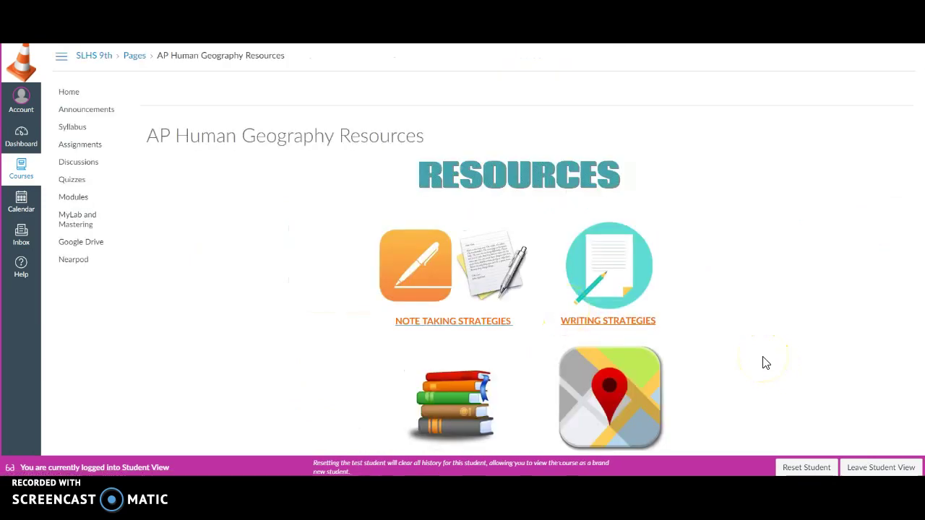
Step: Open the Note Taking Strategies resource and look through its video, Cornell, outline, sketchnote and sentence stem note materials
scroll(578, 234, down, 2)
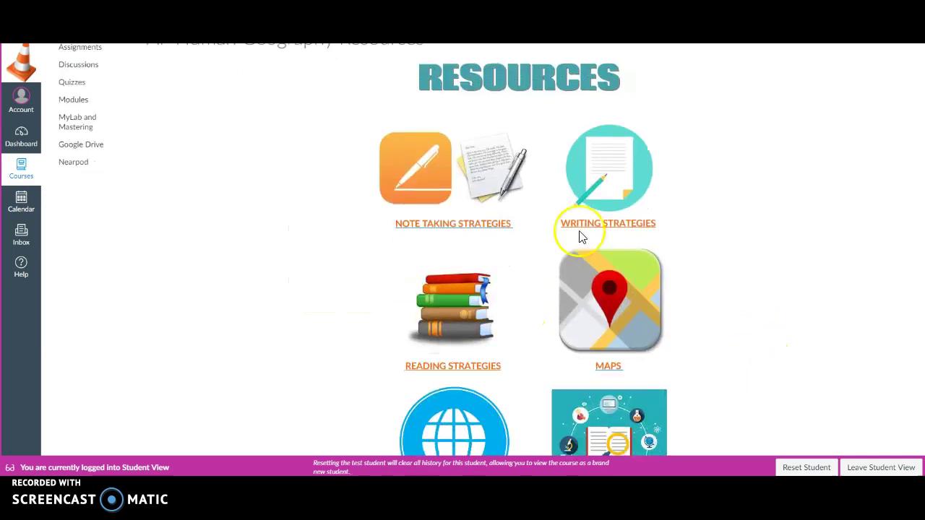
click(463, 224)
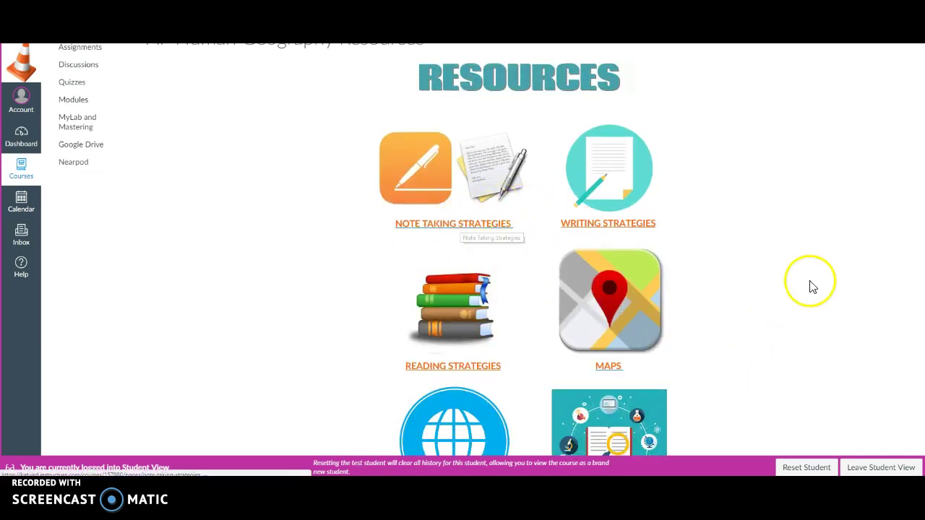
scroll(797, 365, down, 4)
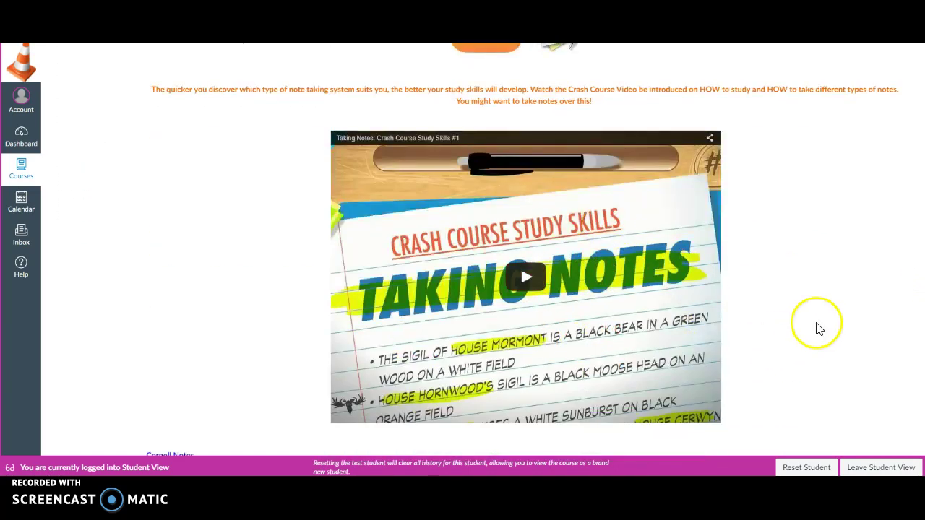
scroll(803, 329, down, 5)
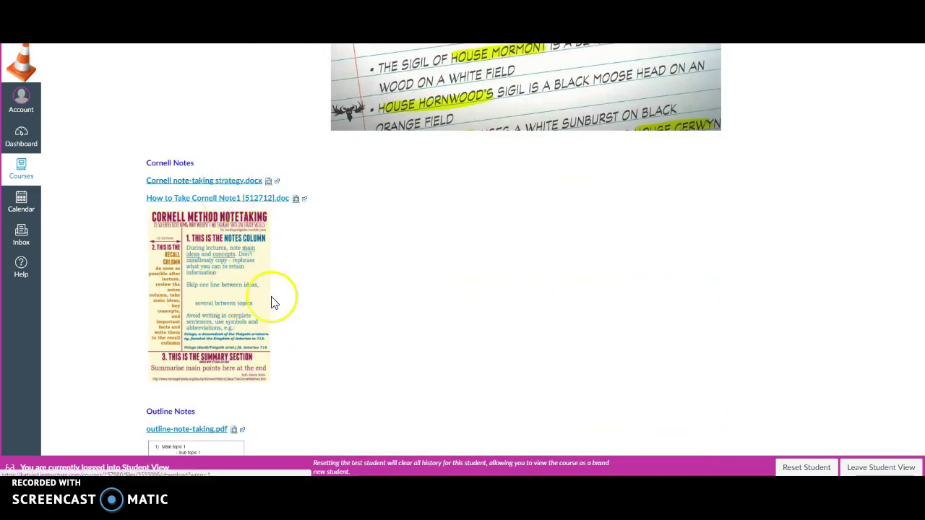
scroll(279, 335, down, 7)
scroll(316, 320, down, 2)
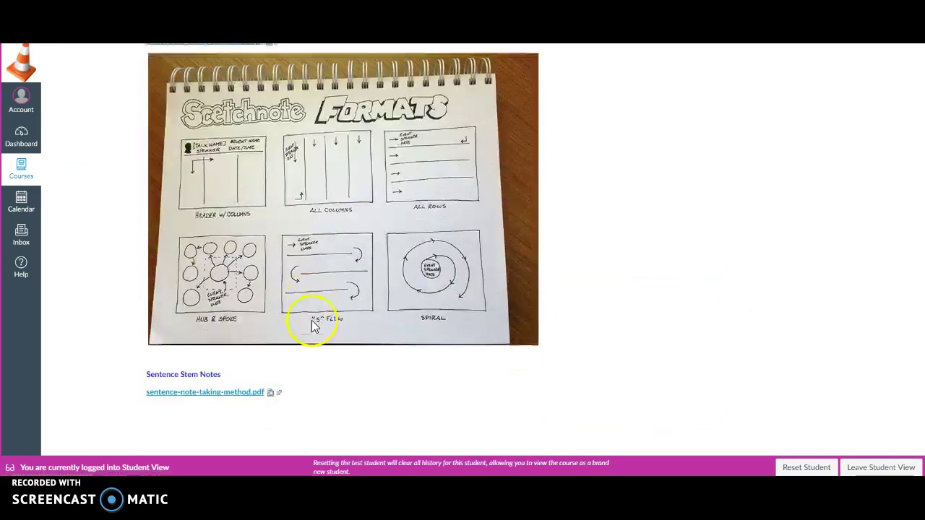
scroll(405, 340, up, 7)
scroll(395, 339, up, 10)
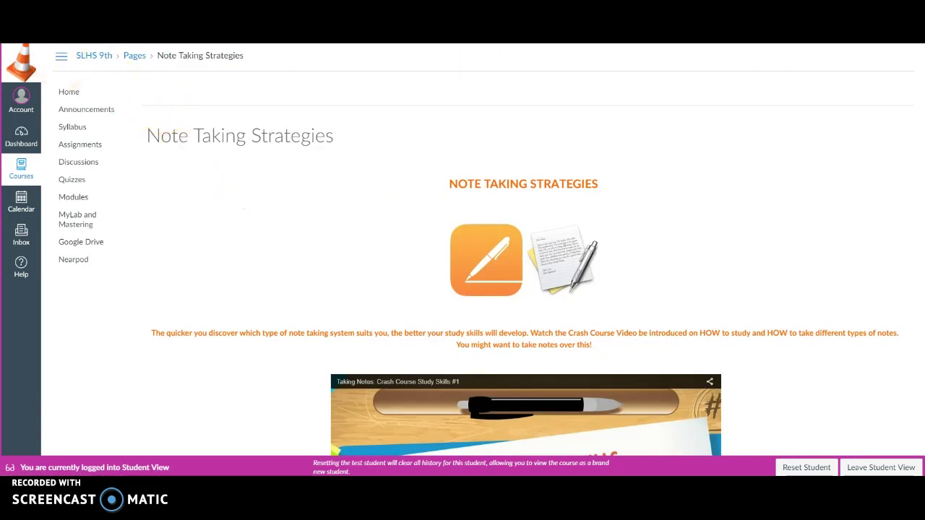
Step: Go back to the resources, open Writing Strategies and follow its AP Human Geography Exam link to the released FRQs
key(alt+Left)
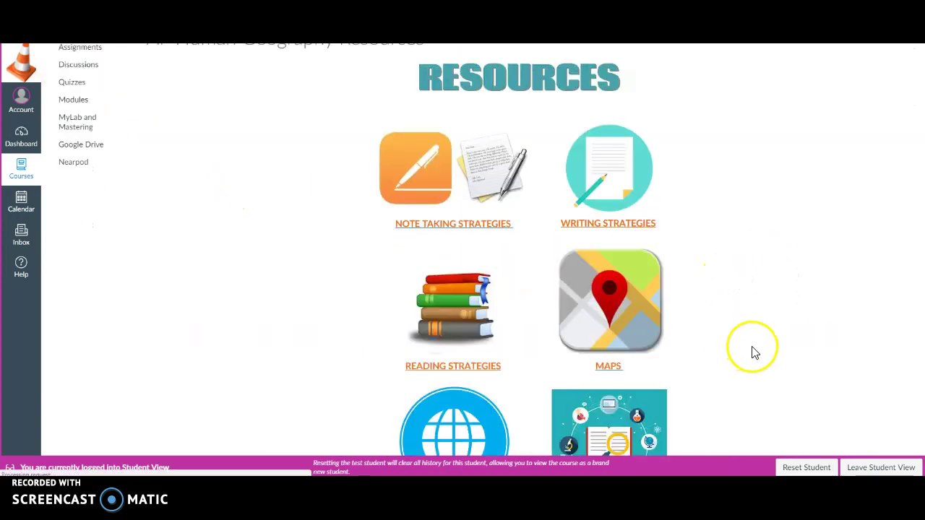
click(635, 229)
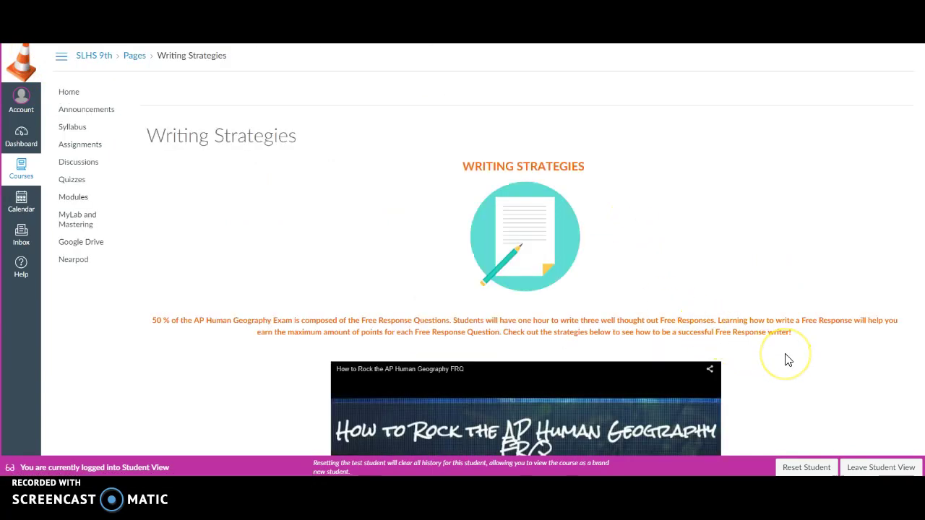
scroll(786, 358, down, 5)
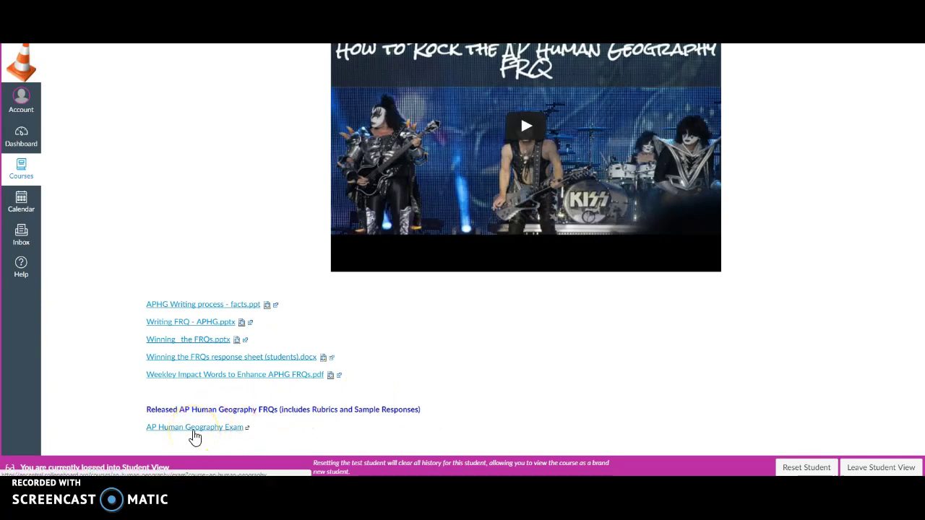
click(204, 434)
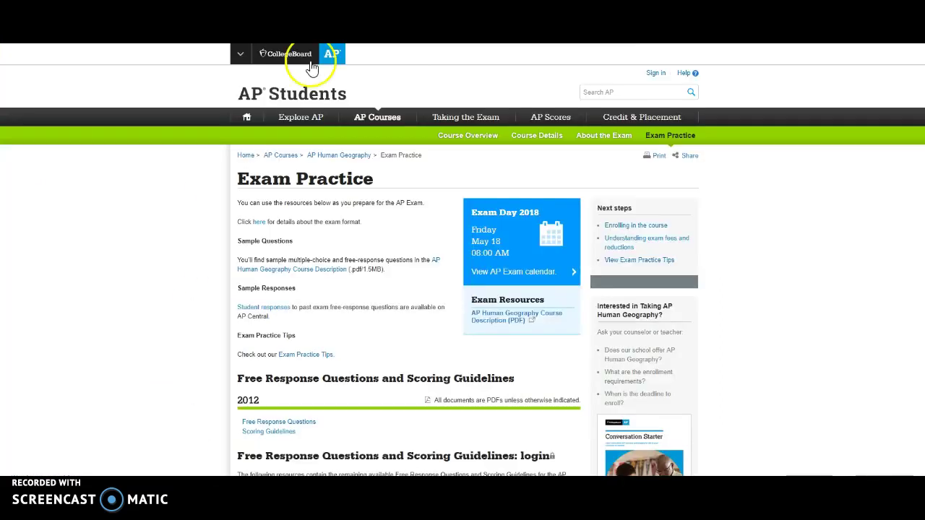
Step: Examine the free response questions and scoring guidelines listed by year on the College Board Exam Practice page
scroll(336, 227, down, 1)
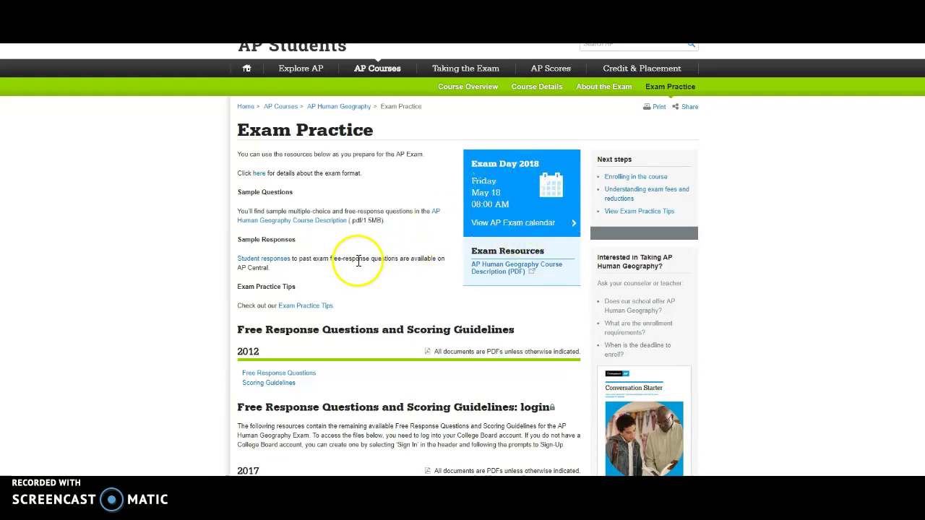
scroll(357, 258, down, 1)
scroll(358, 260, down, 1)
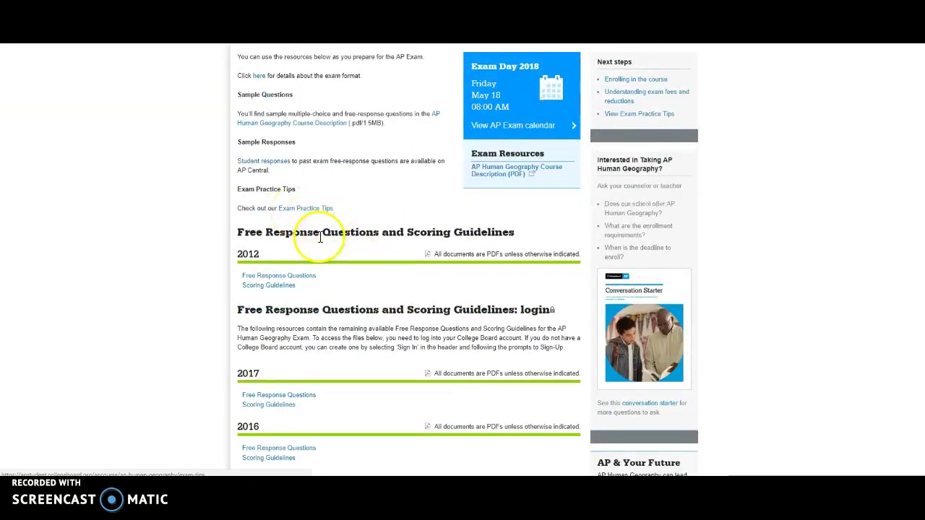
scroll(329, 263, down, 2)
scroll(306, 253, down, 2)
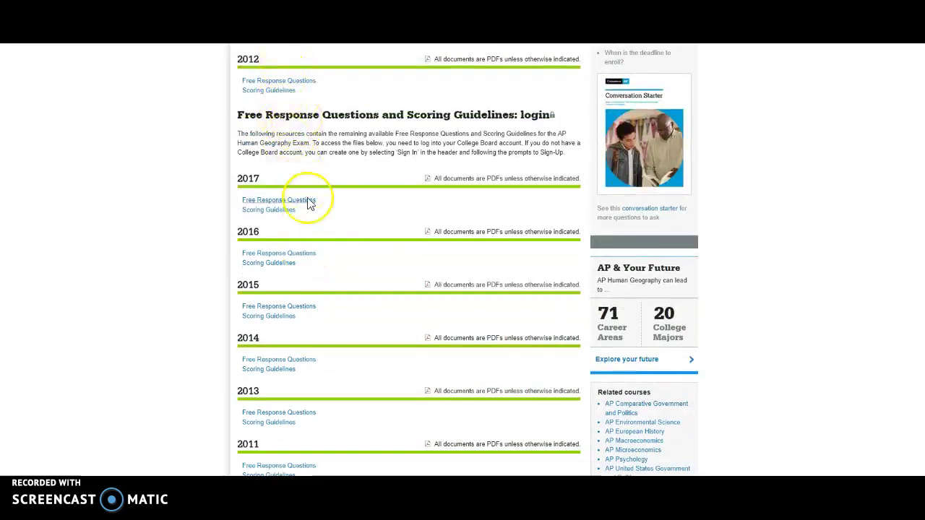
scroll(311, 228, down, 1)
scroll(309, 229, down, 10)
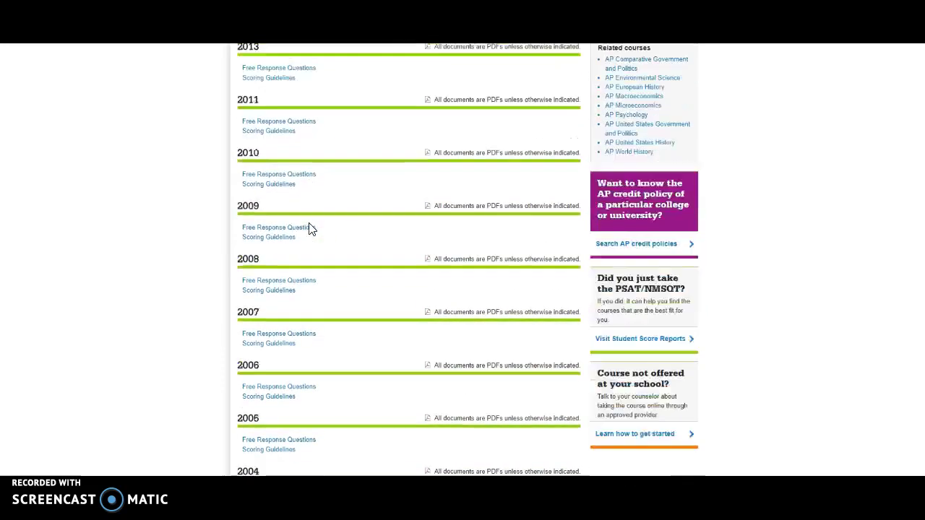
scroll(311, 229, down, 4)
click(324, 253)
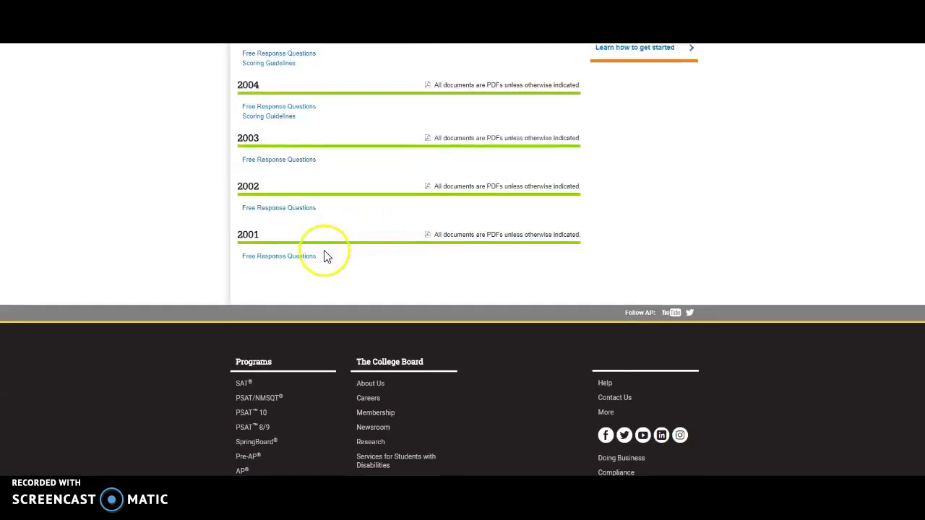
scroll(325, 255, up, 1)
scroll(324, 254, up, 10)
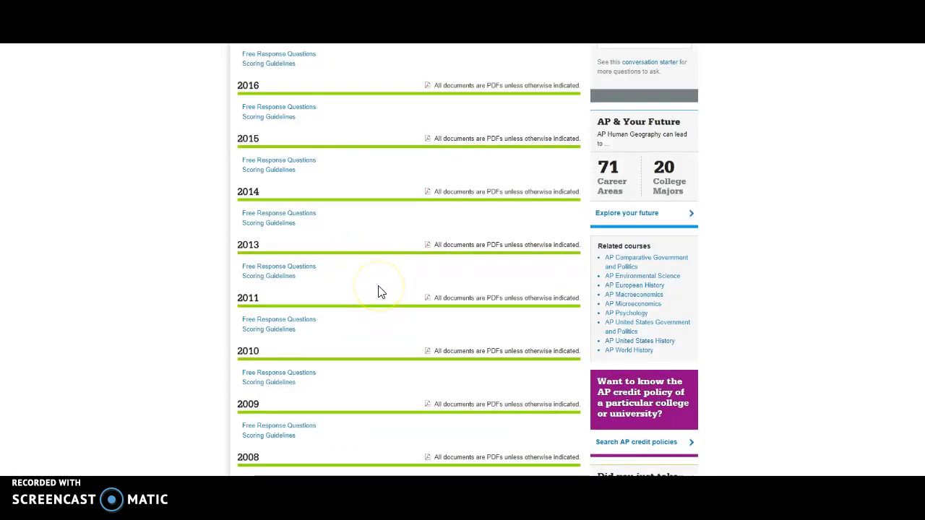
scroll(381, 291, up, 5)
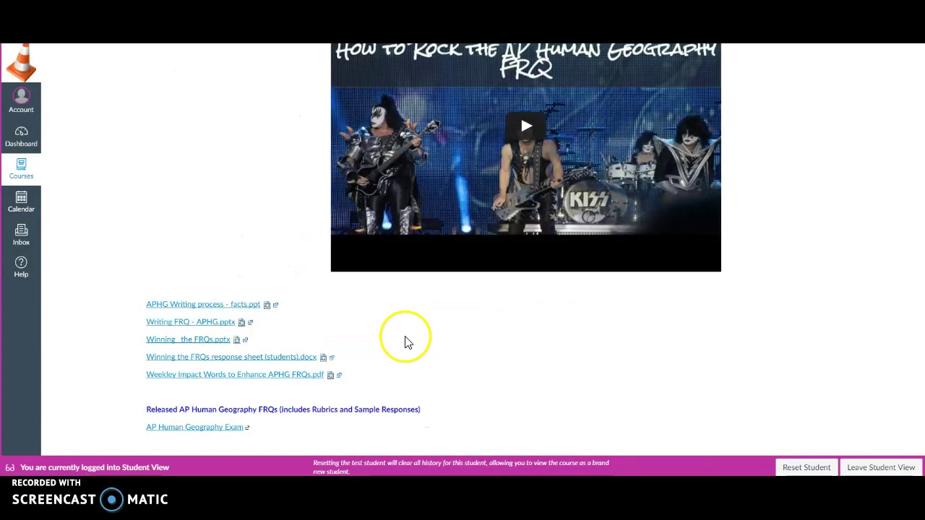
Step: Go back from Writing Strategies to the resources page and open Reading Strategies
scroll(405, 340, up, 5)
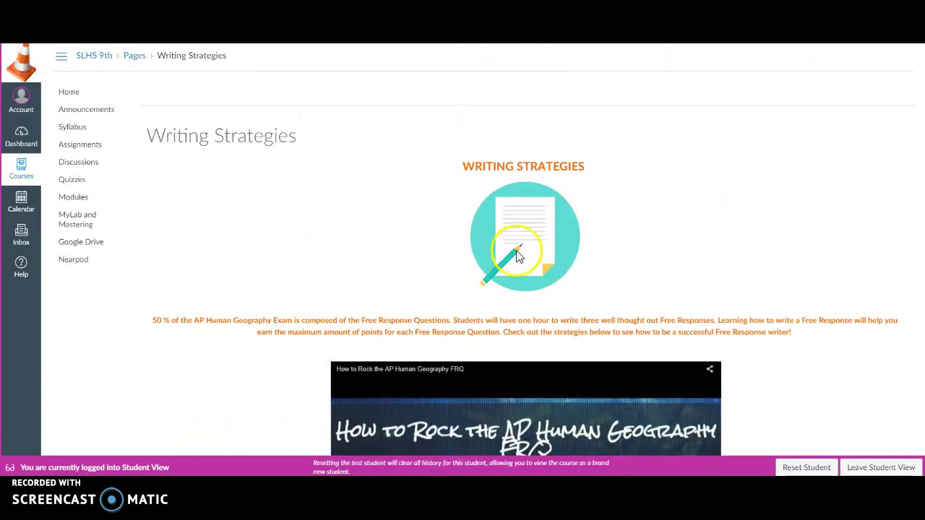
key(alt+Left)
scroll(801, 375, down, 1)
scroll(802, 382, down, 1)
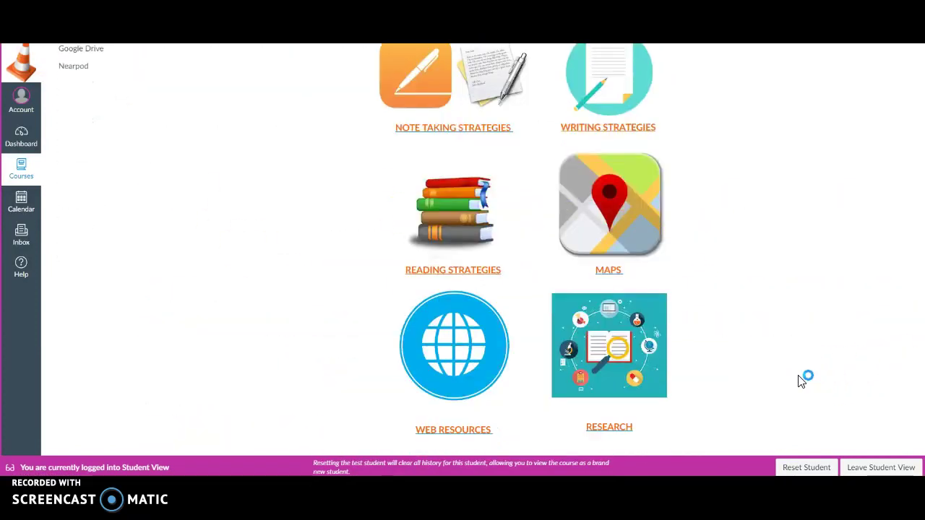
click(471, 275)
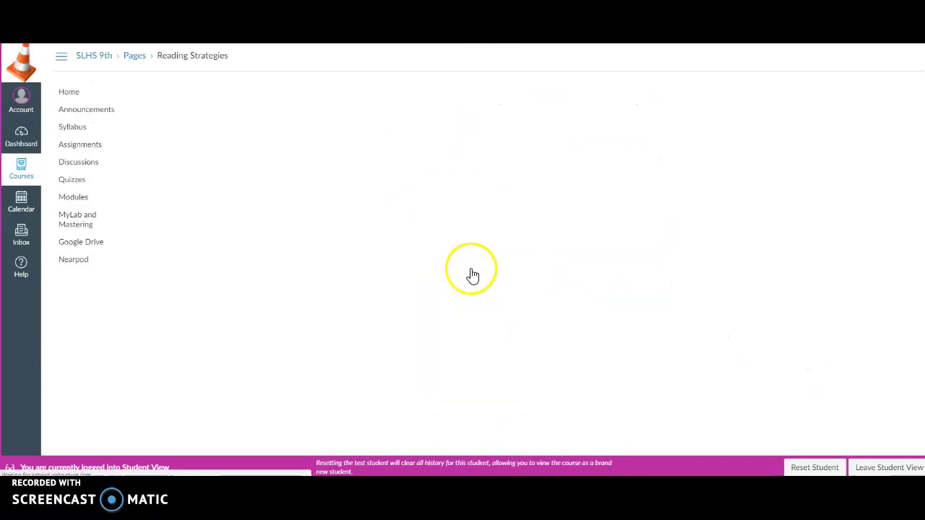
Step: Look through the Reading Strategies page, including its textbook note-taking video and the SQ3R and APPARTS documents
scroll(763, 313, down, 5)
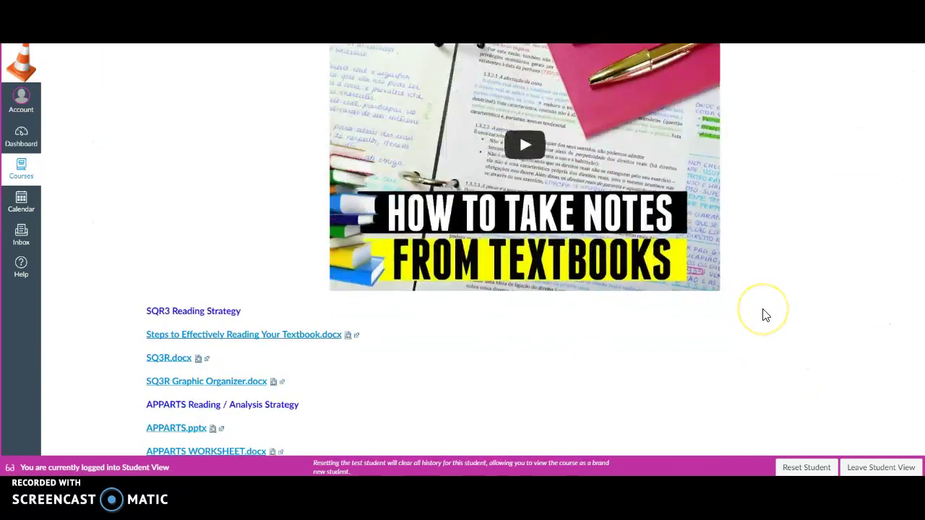
scroll(765, 315, down, 1)
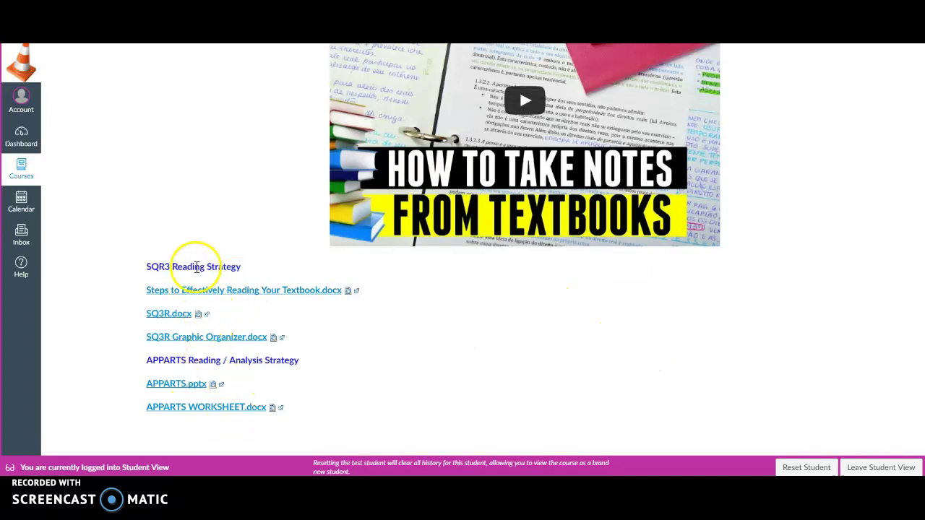
scroll(189, 287, up, 4)
scroll(189, 288, up, 3)
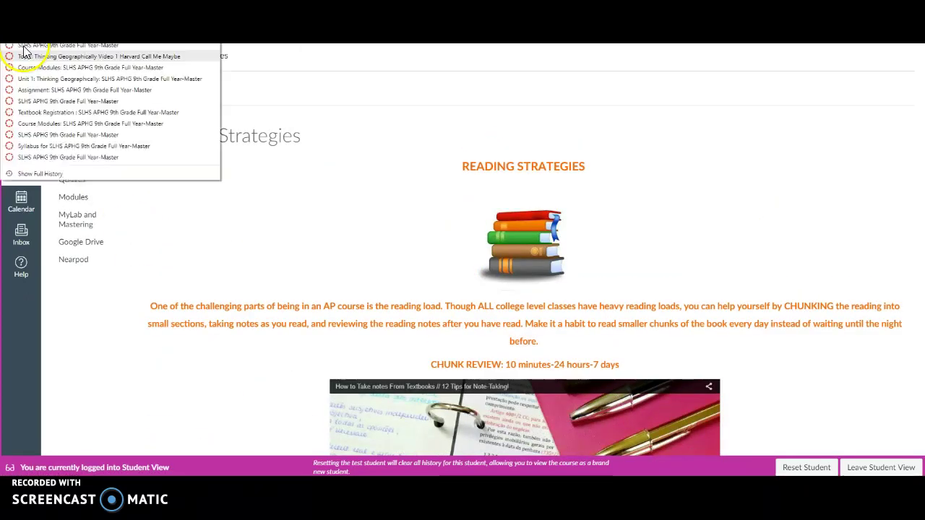
key(alt+Left)
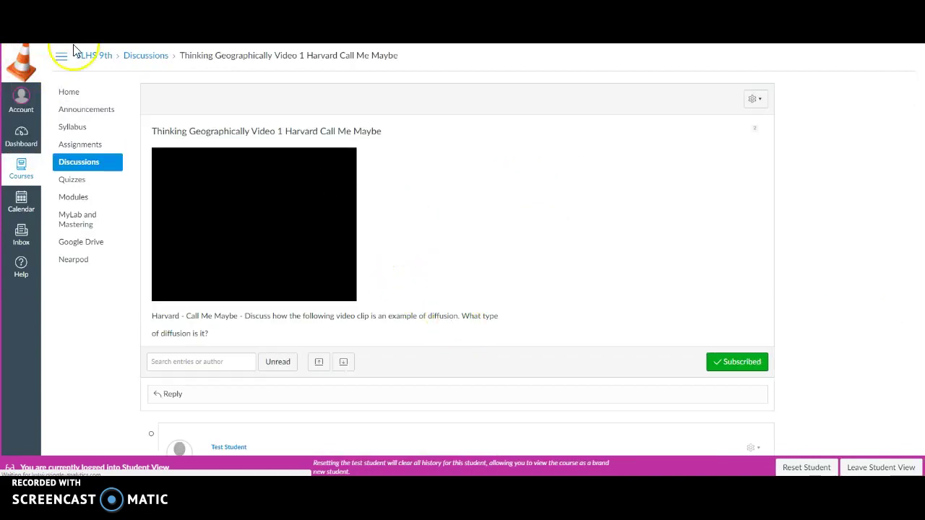
key(alt+Left)
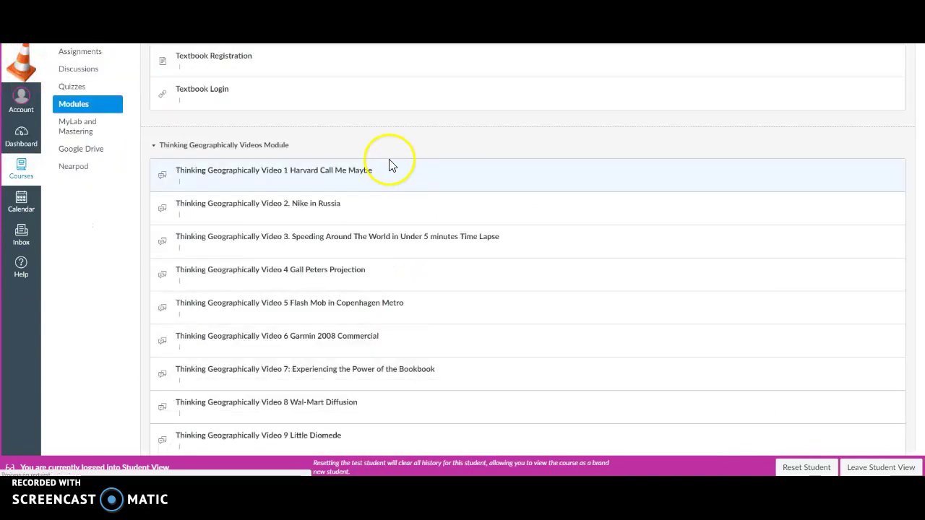
scroll(333, 180, up, 2)
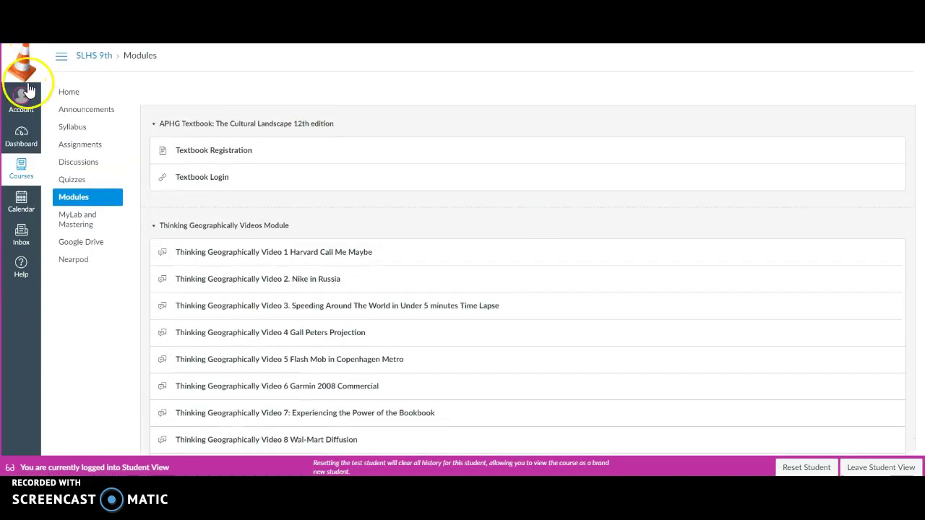
Step: Return to the course home page and open the AP Human Geography Resources page from it
click(65, 94)
scroll(608, 288, down, 5)
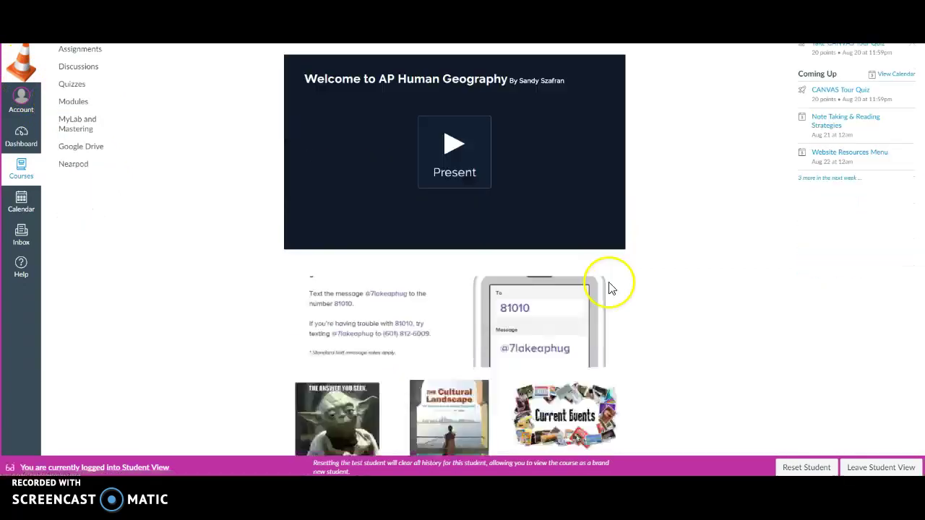
click(562, 312)
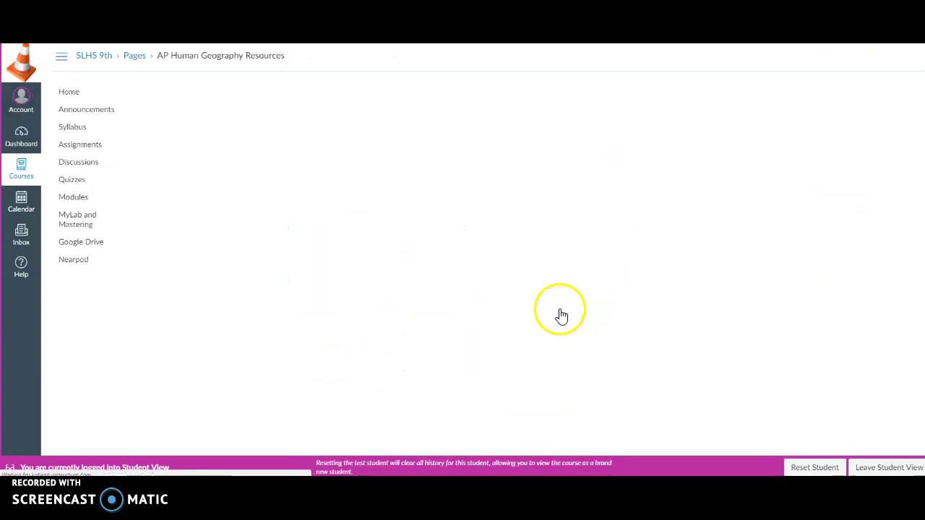
Step: Open the Maps resource and look through its class map documents and online map review games
scroll(562, 325, down, 3)
click(609, 273)
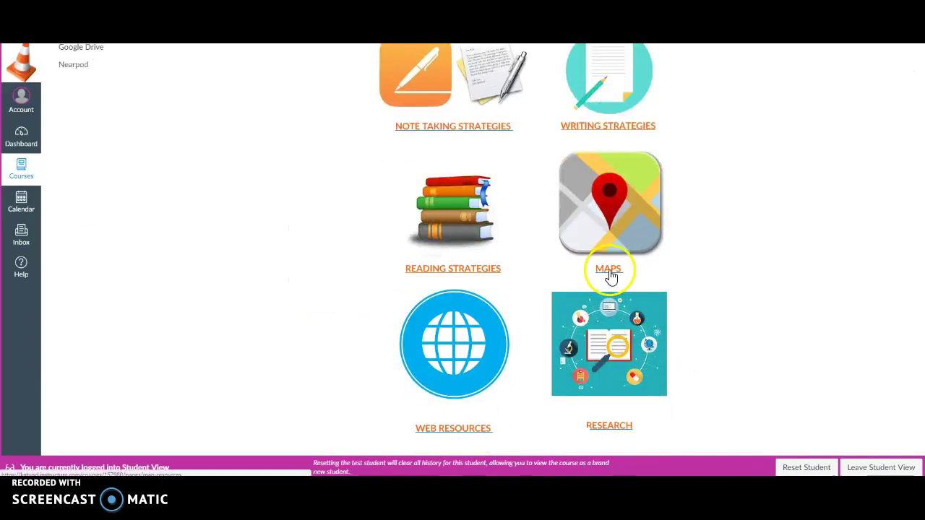
scroll(503, 436, down, 1)
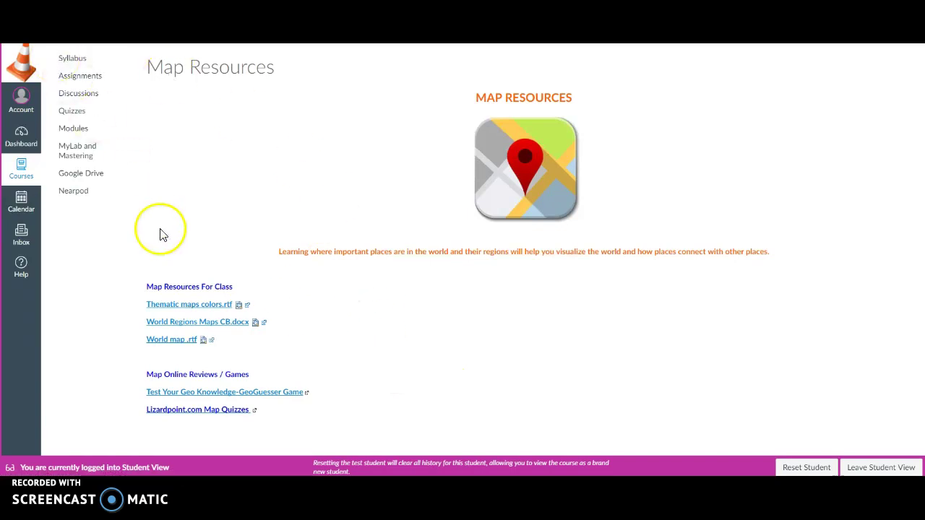
scroll(161, 233, up, 2)
Step: Go back to the resources page, open Web Resources and view its teacher websites and news topic links
key(alt+Left)
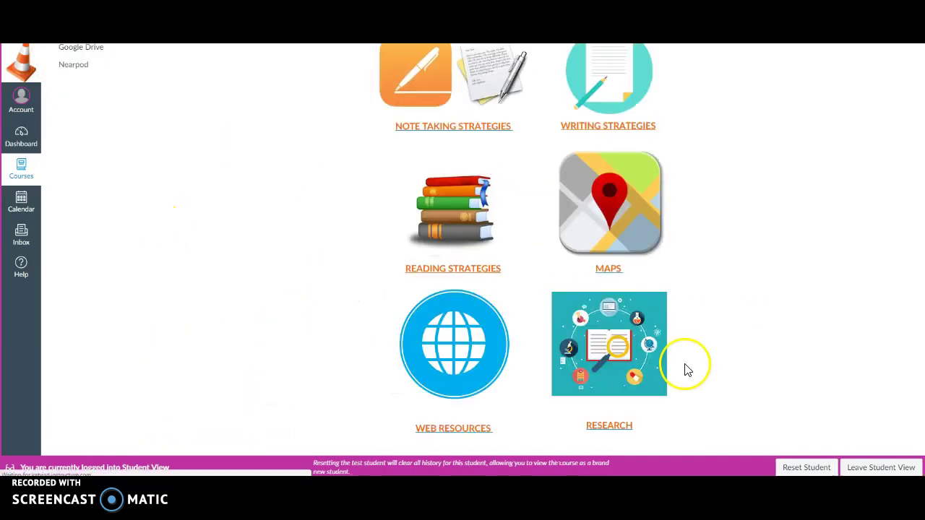
scroll(687, 361, down, 3)
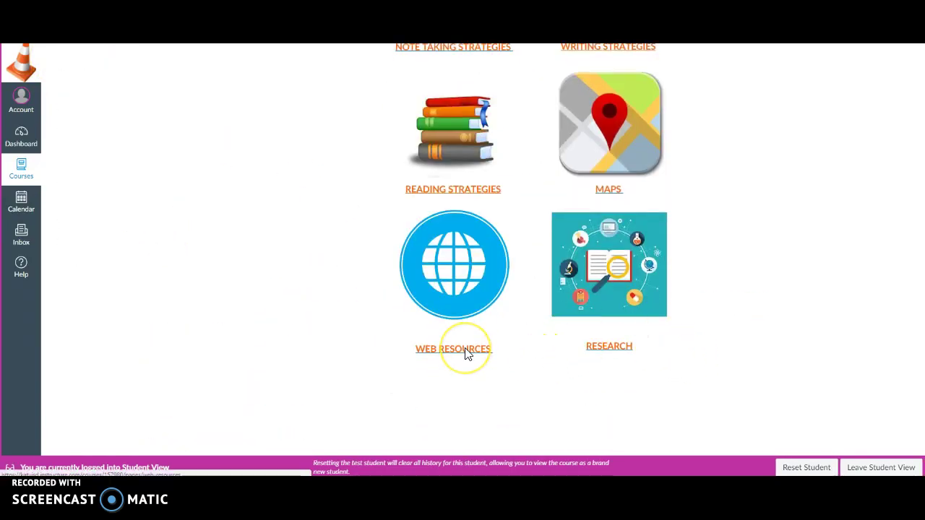
click(466, 352)
scroll(461, 352, down, 3)
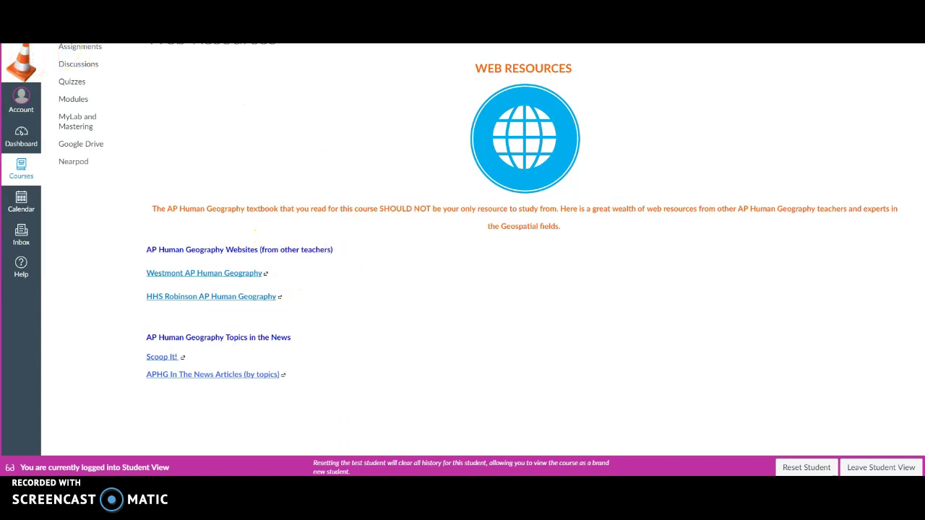
Step: Go back to the resources page, open Research and view its geography research, search engine and research housekeeping links
key(alt+Left)
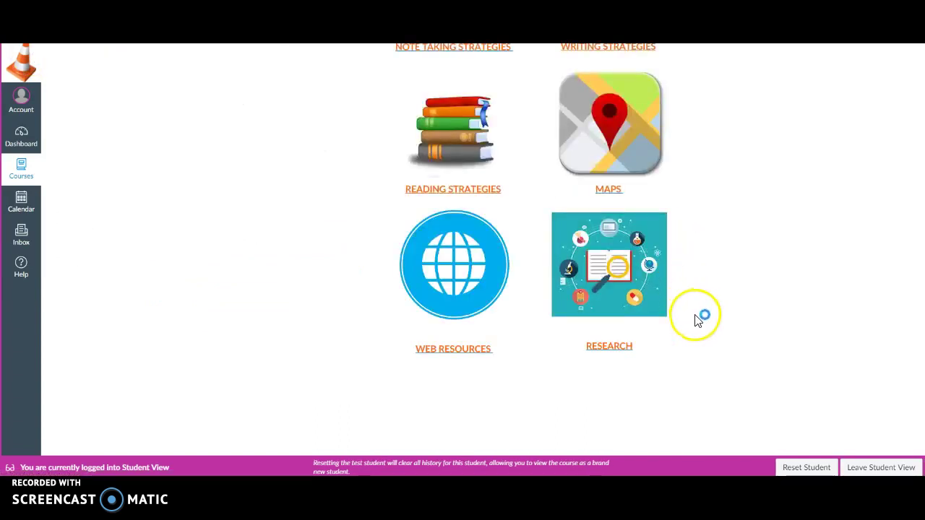
click(605, 348)
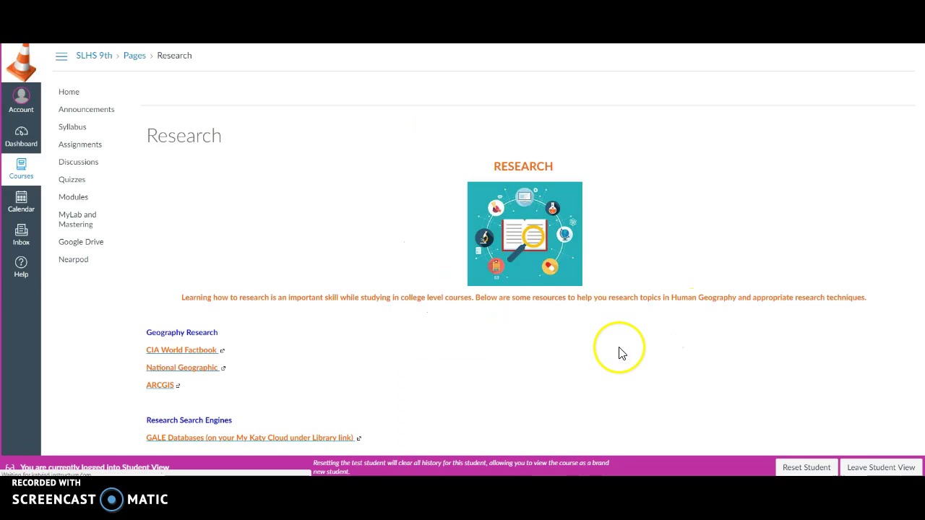
scroll(140, 252, down, 1)
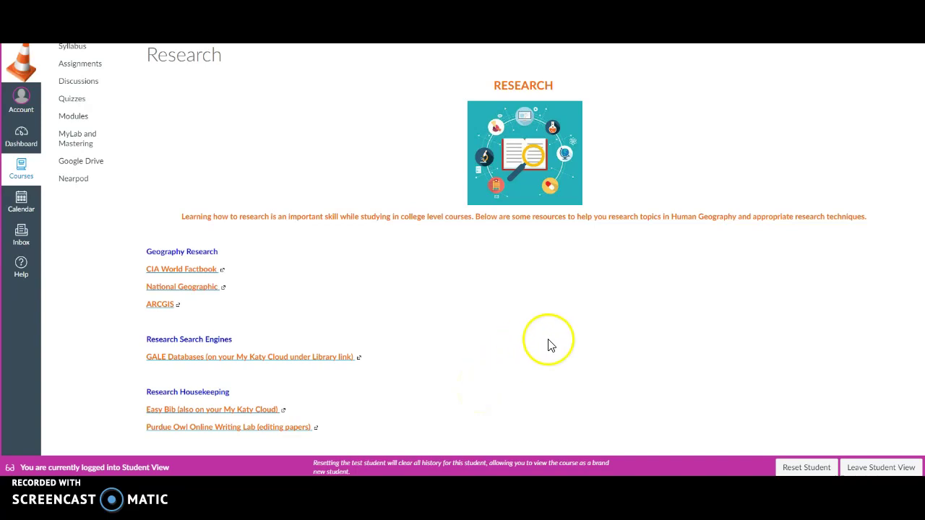
scroll(390, 213, up, 2)
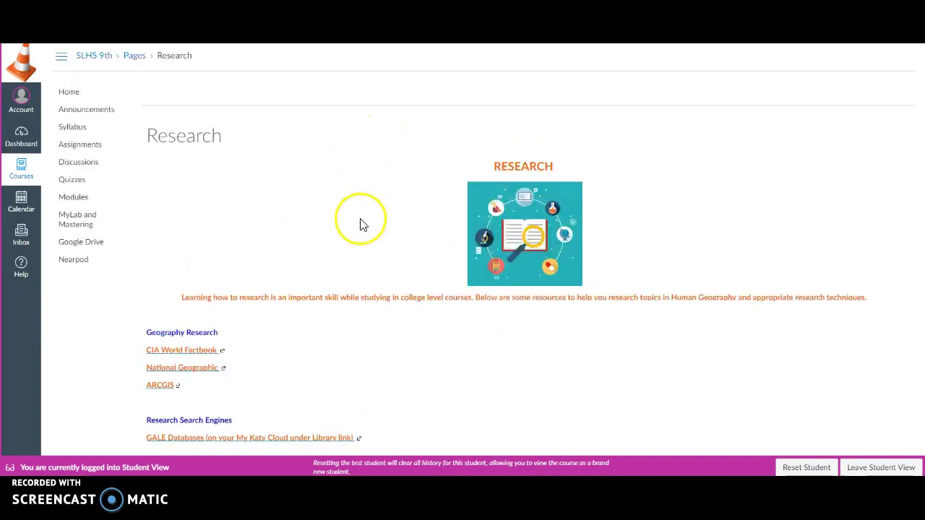
Step: Return to the course home page, open Current Events and view its analysis form and news sources
click(72, 101)
scroll(643, 273, down, 5)
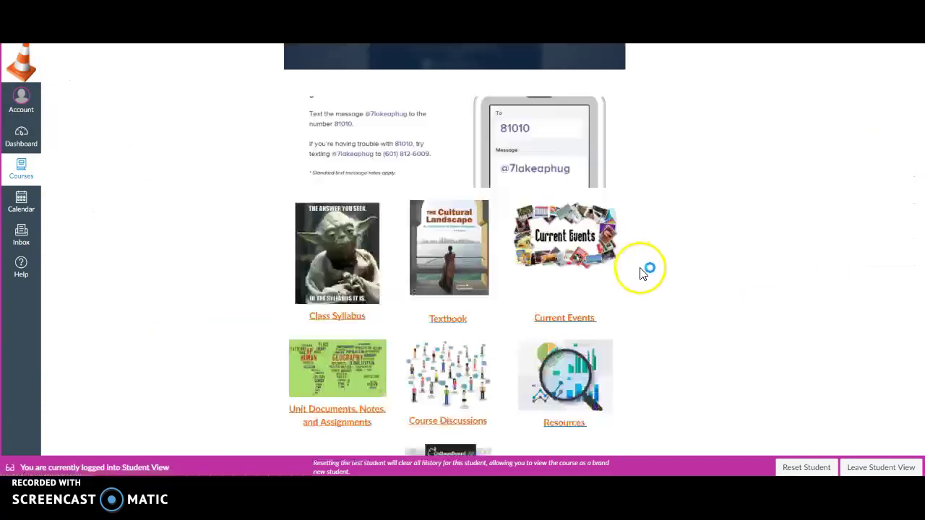
scroll(643, 273, down, 4)
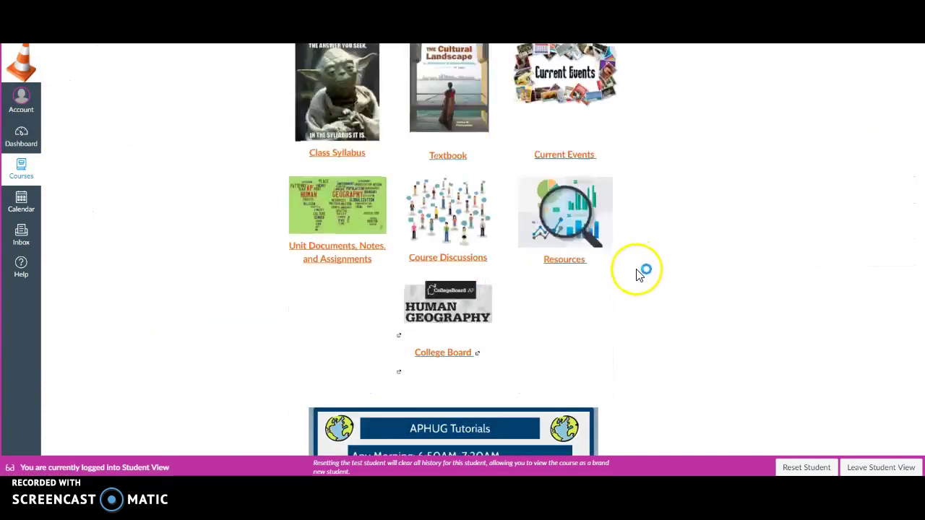
click(575, 162)
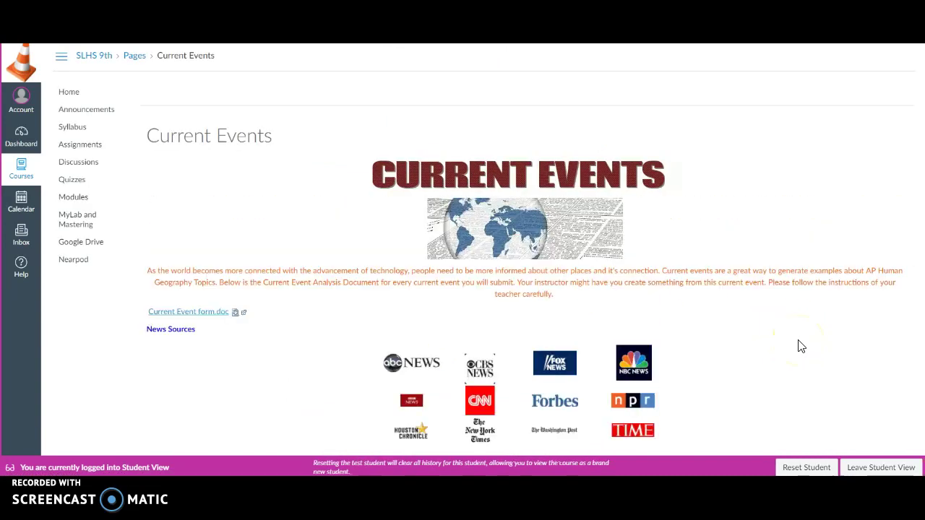
scroll(800, 346, down, 1)
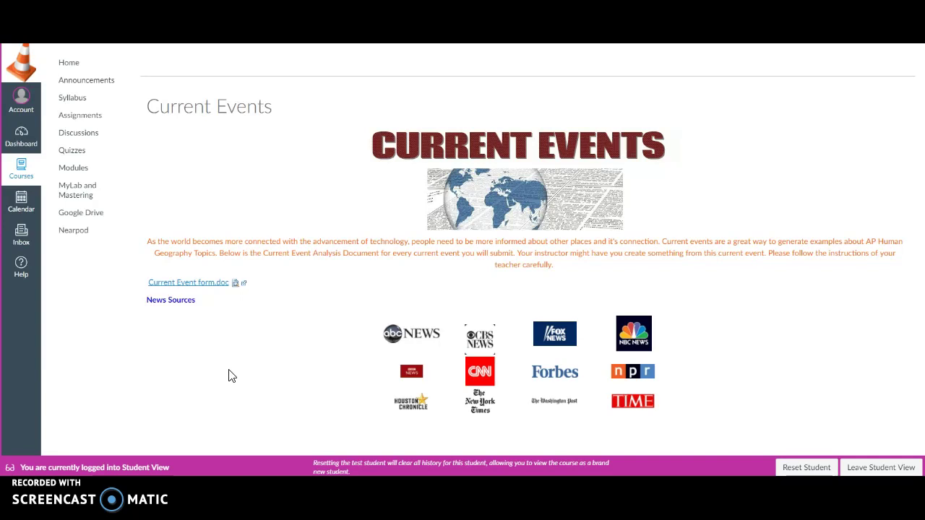
Step: Return to the course home page and look over the College Board link and the APHUG tutorials schedule
click(71, 64)
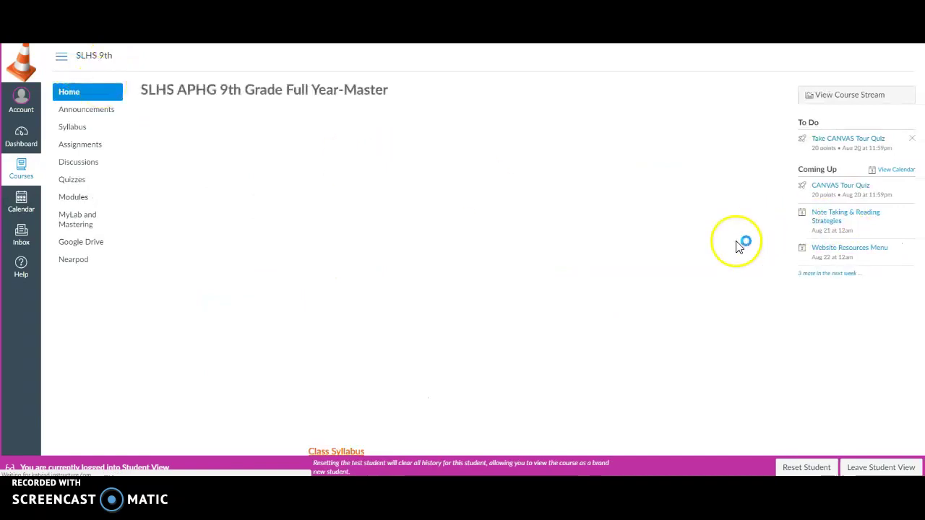
scroll(700, 239, down, 8)
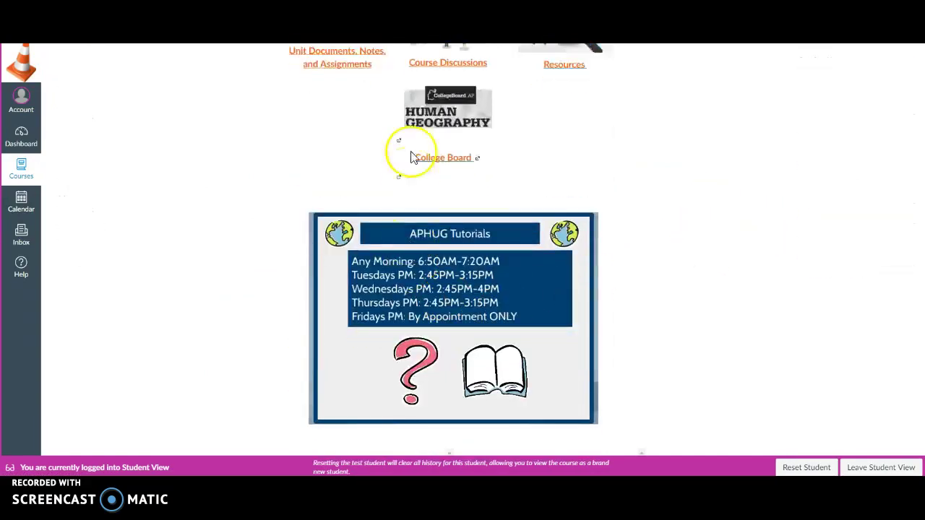
scroll(649, 238, up, 8)
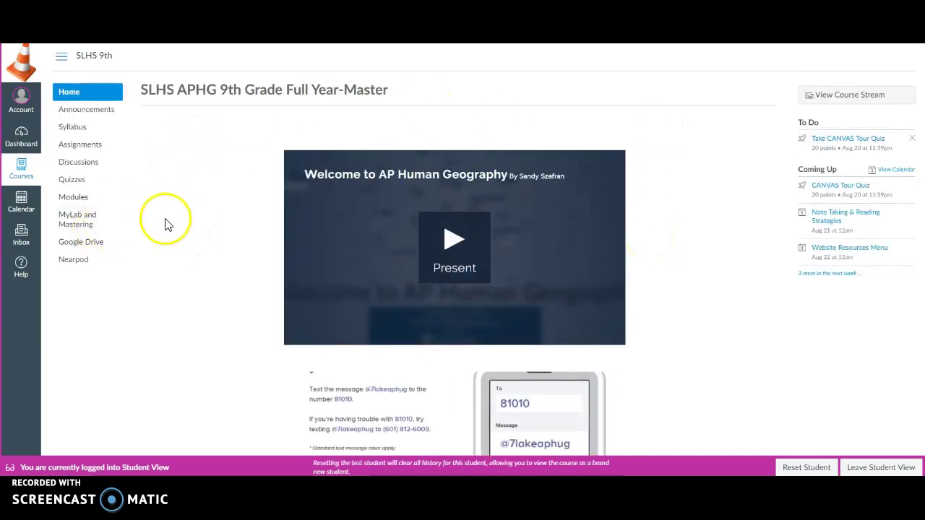
Step: Open the Canvas calendar and examine the course events scheduled for August 2017
click(20, 207)
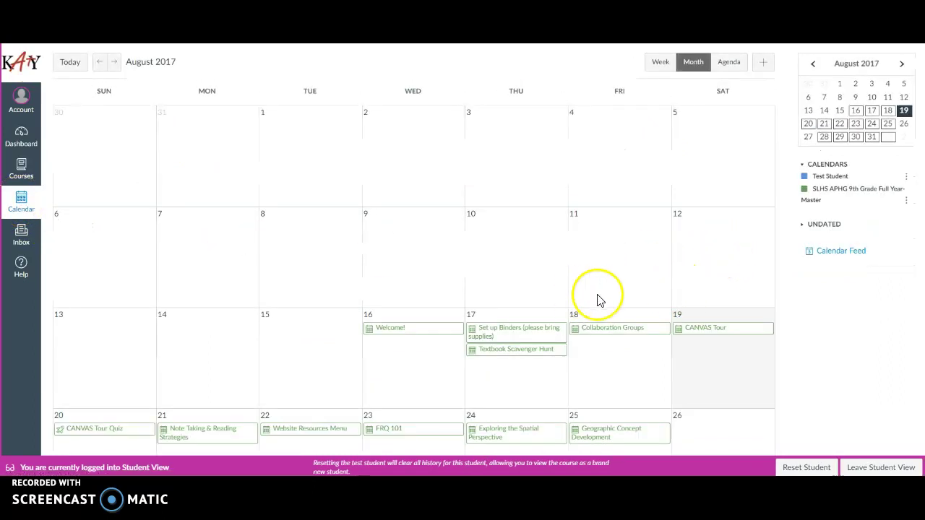
scroll(379, 269, down, 3)
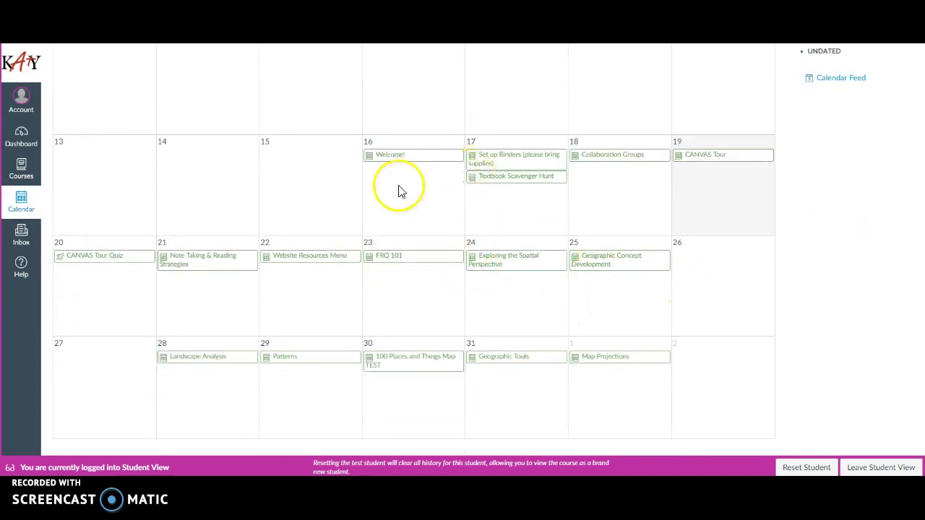
scroll(718, 338, up, 3)
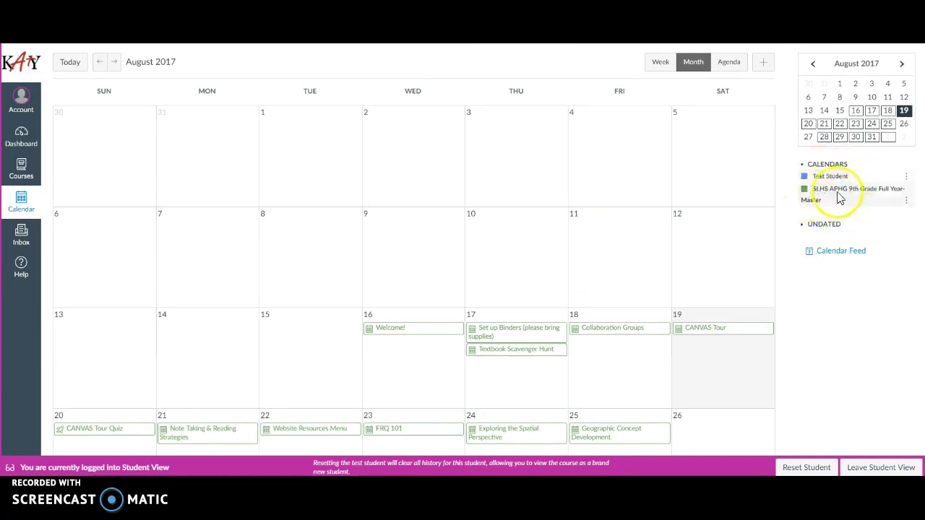
scroll(674, 355, down, 3)
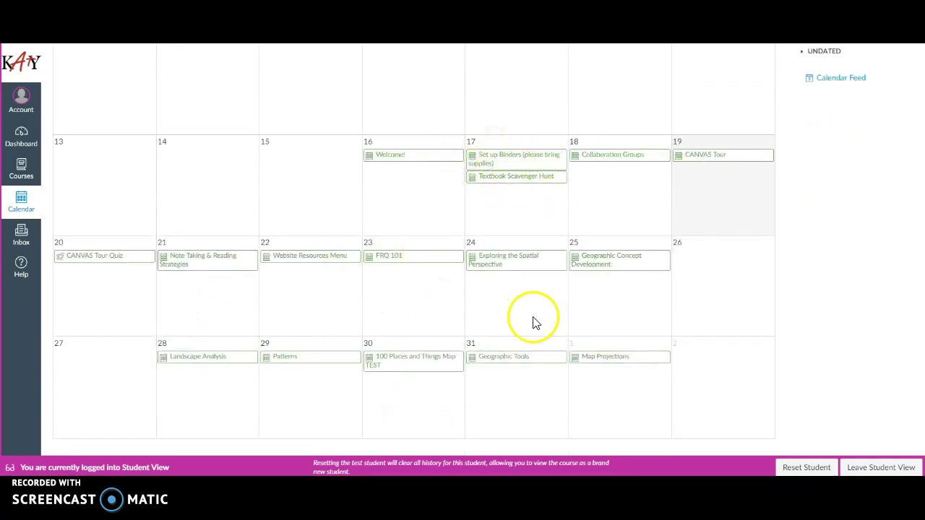
scroll(534, 323, up, 4)
Step: Advance the calendar to September 2017 and examine that month's lessons and tests
click(113, 62)
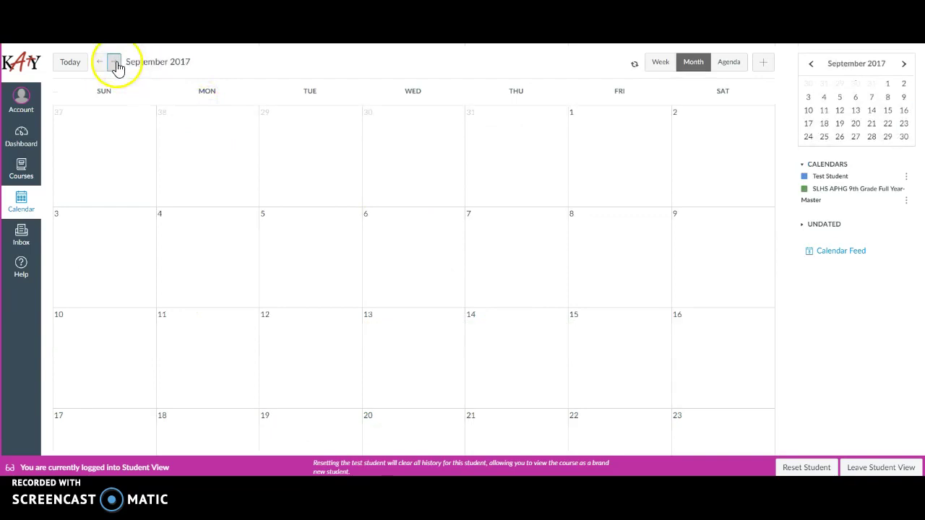
scroll(516, 332, down, 3)
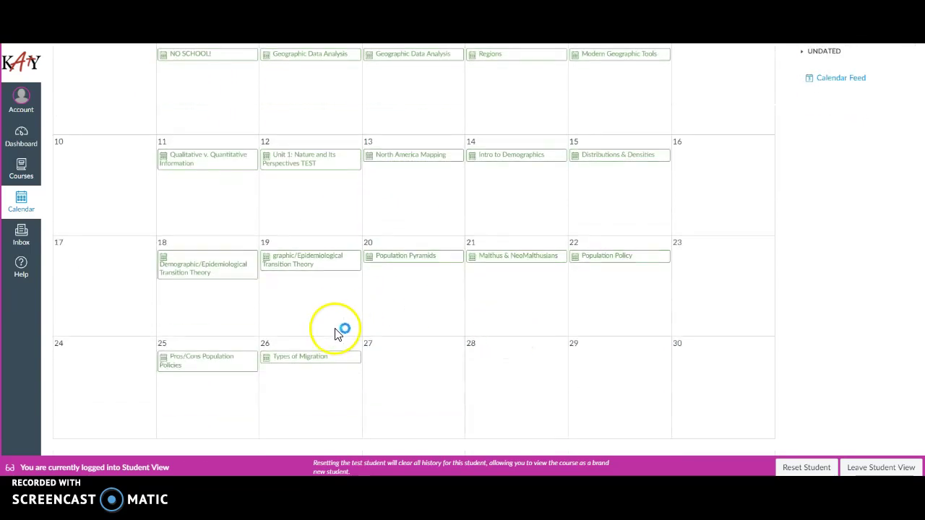
scroll(568, 285, up, 3)
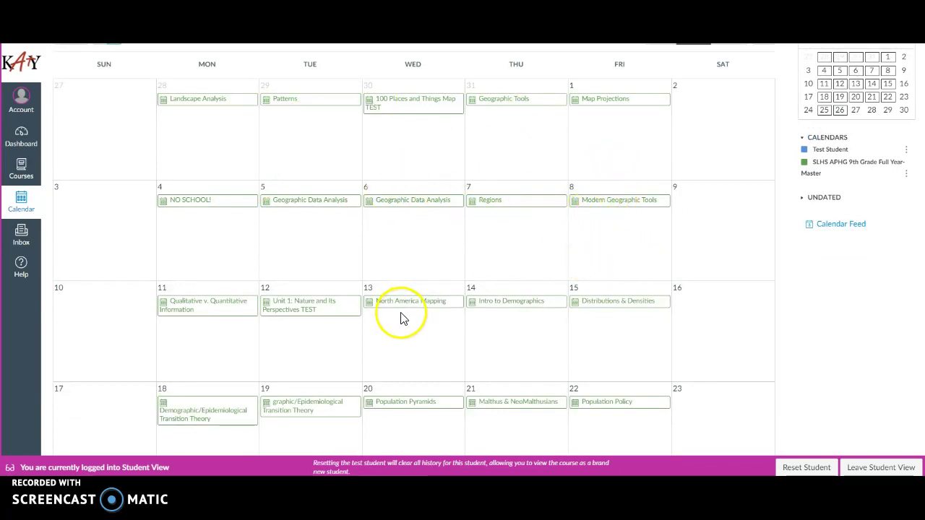
scroll(518, 369, up, 1)
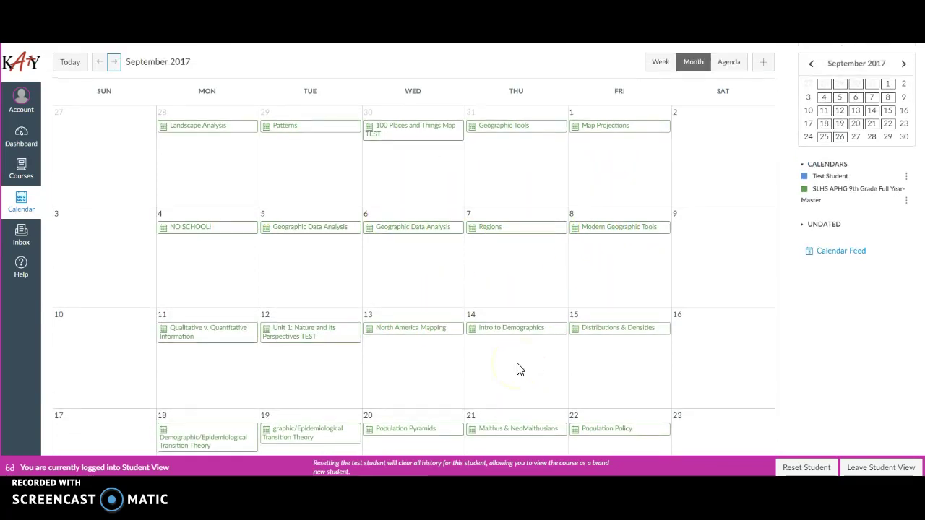
scroll(517, 368, down, 3)
scroll(518, 368, up, 3)
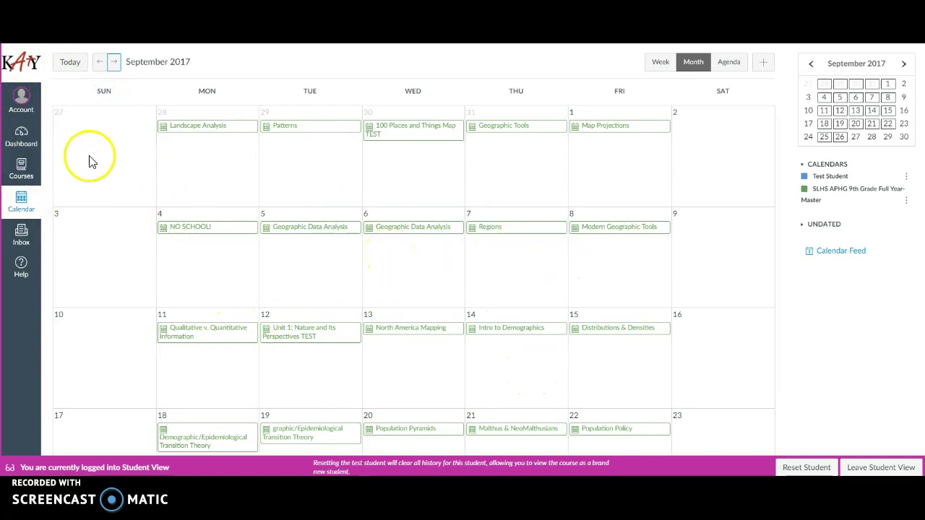
Step: Return from the calendar to the home page of the SLHS APHG 9th Grade Full Year-Master course
click(20, 167)
click(85, 83)
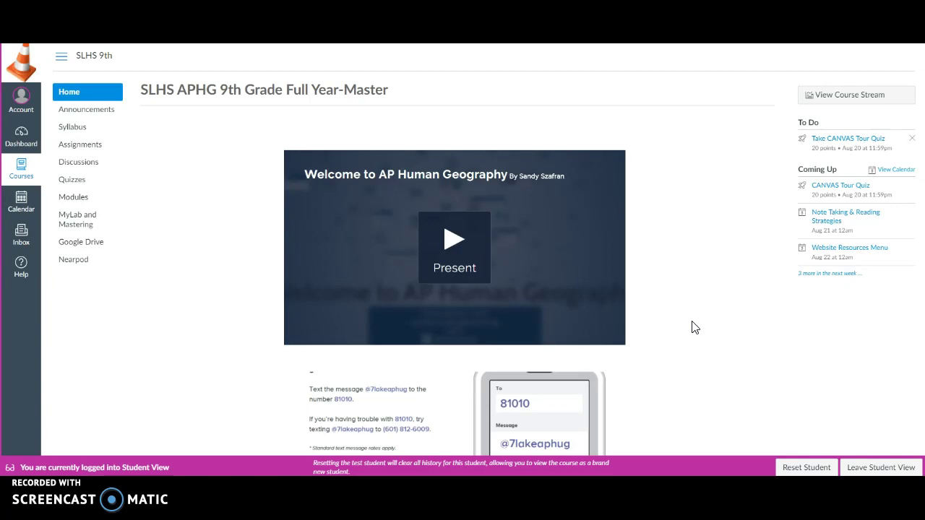
click(751, 319)
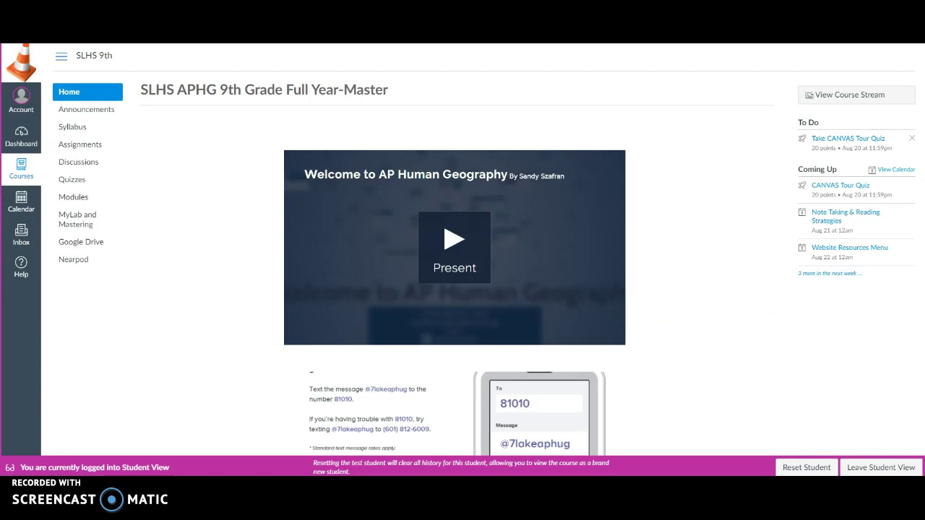